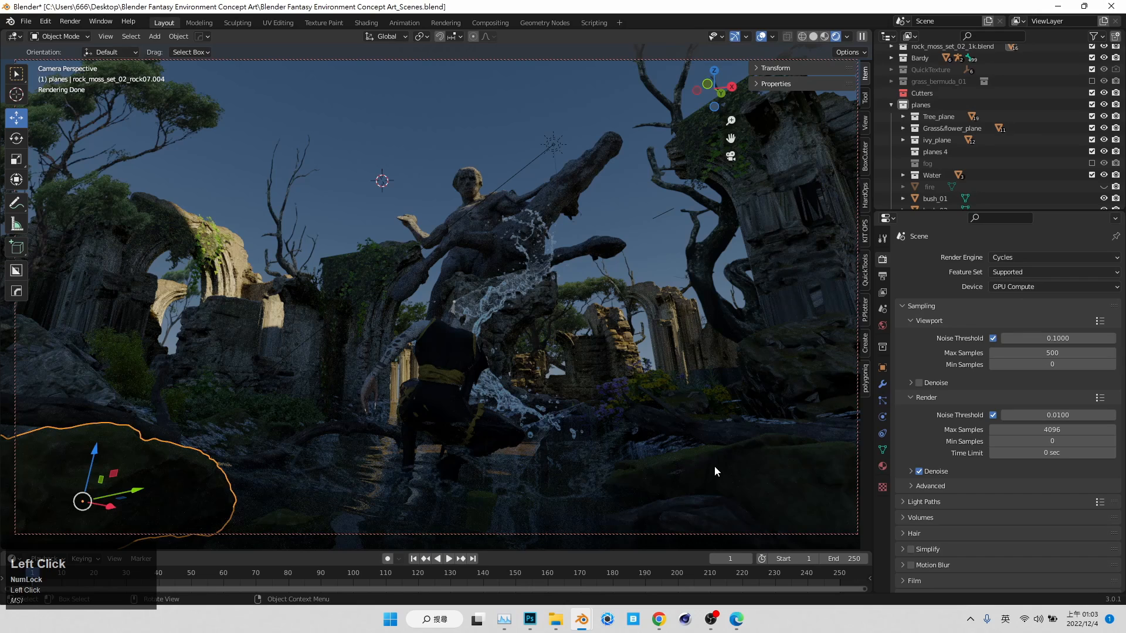
# Step: Examine the foreground elements by selecting the mossy rock, dry branch, ruin wall and bush plane one after another
pyautogui.click(715, 466)
pyautogui.click(97, 470)
pyautogui.click(170, 427)
pyautogui.click(159, 438)
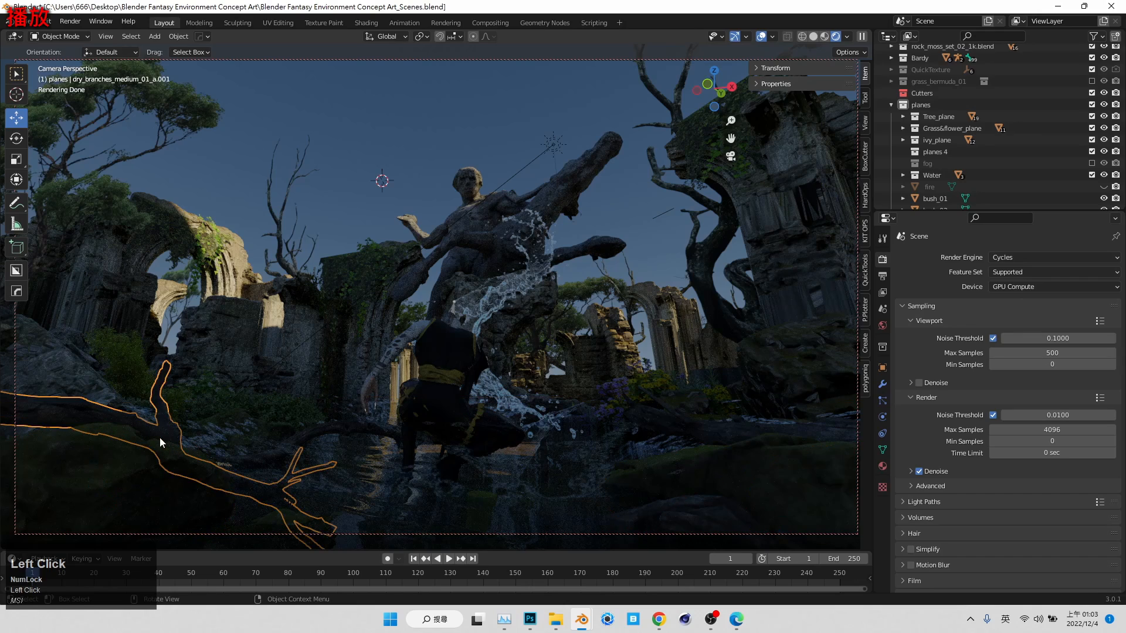
pyautogui.click(73, 371)
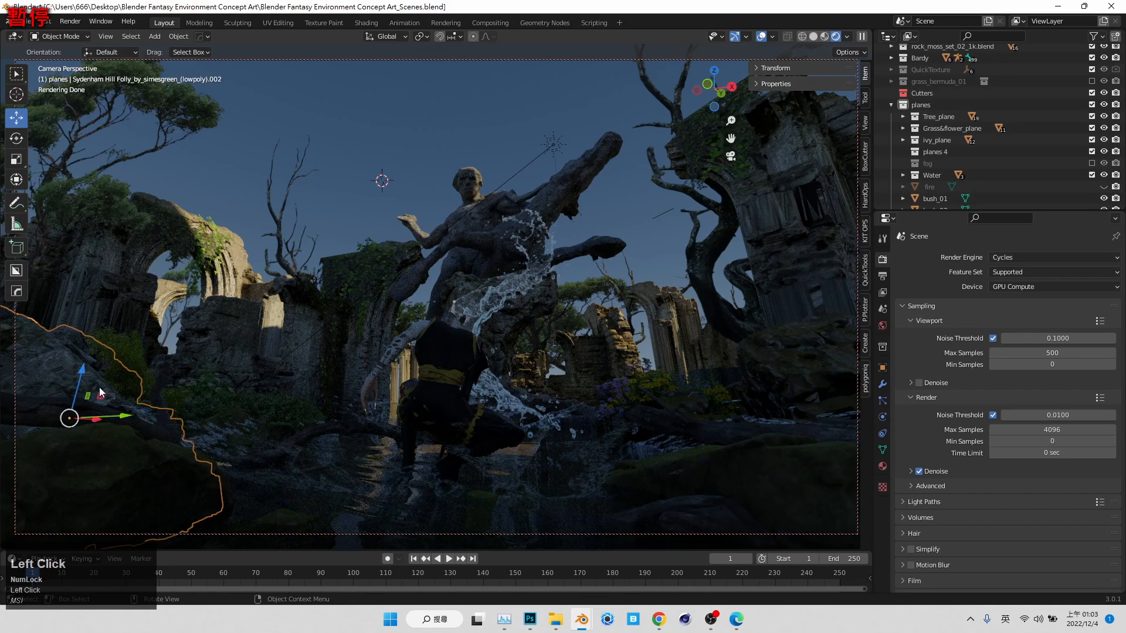
pyautogui.click(224, 420)
pyautogui.click(148, 384)
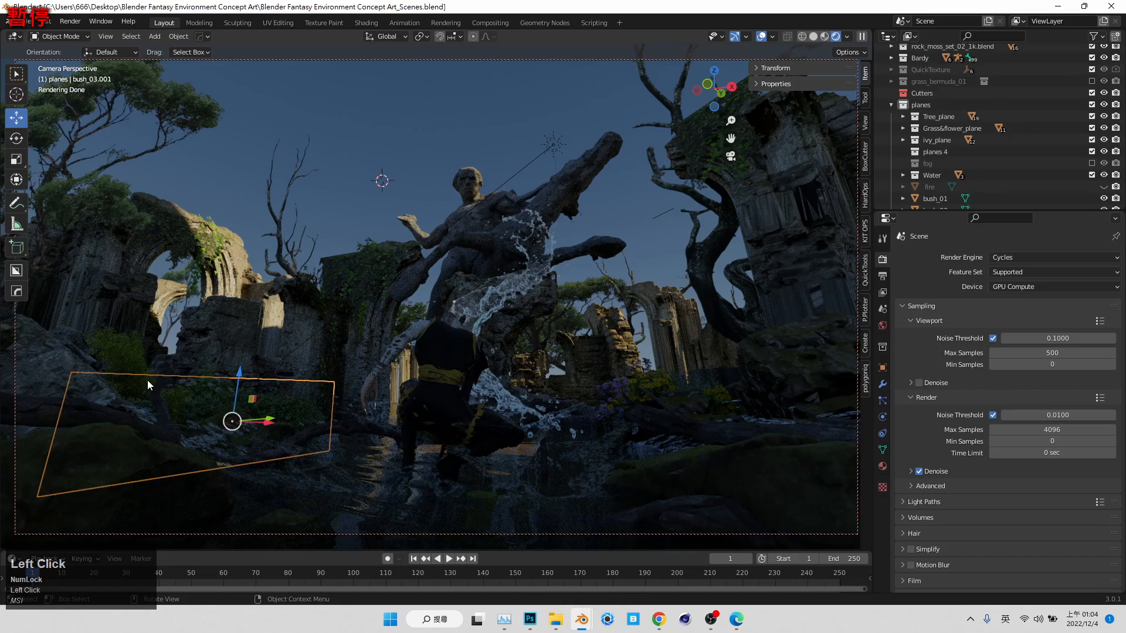
# Step: Enable the fog collection in the view layer and save the scene file
pyautogui.click(1092, 163)
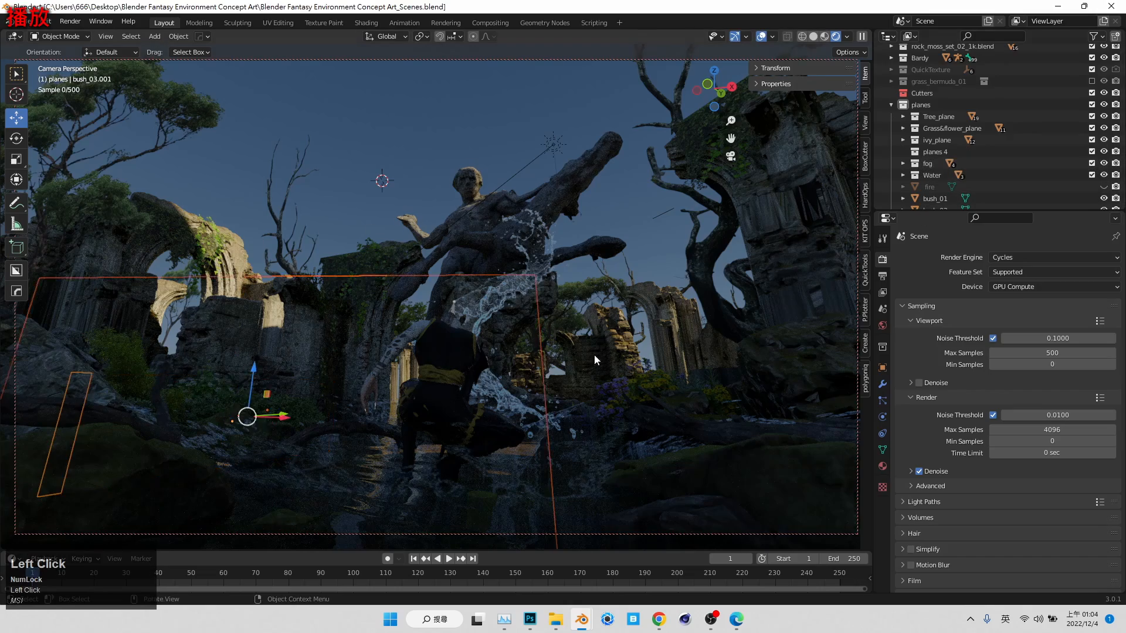
pyautogui.click(289, 238)
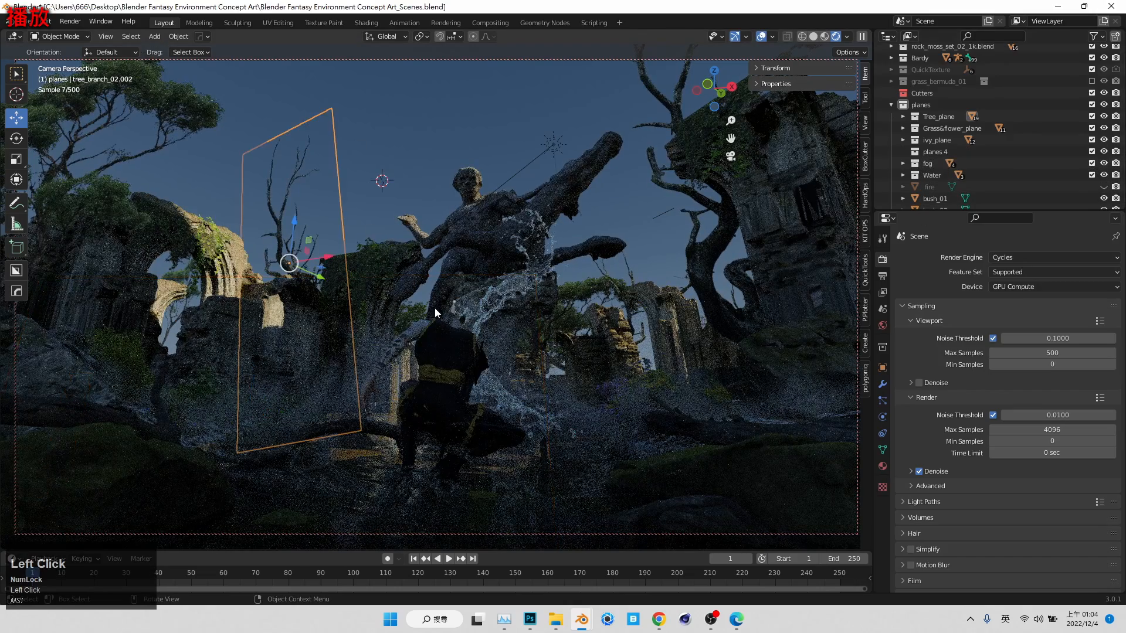
pyautogui.click(492, 115)
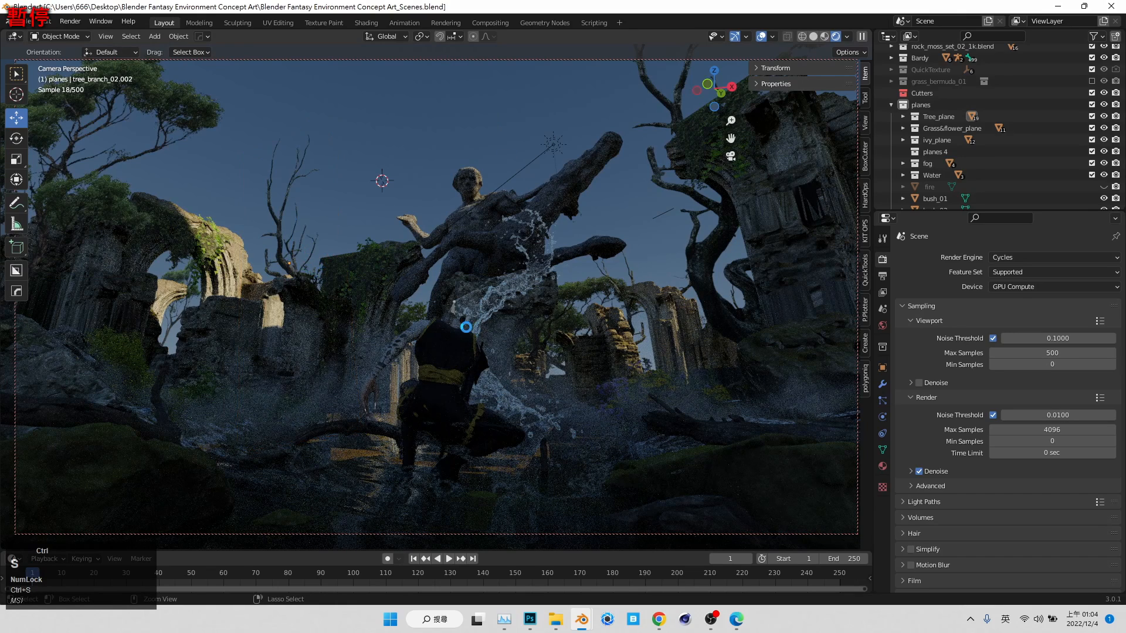
pyautogui.hotkey('ctrl', 's')
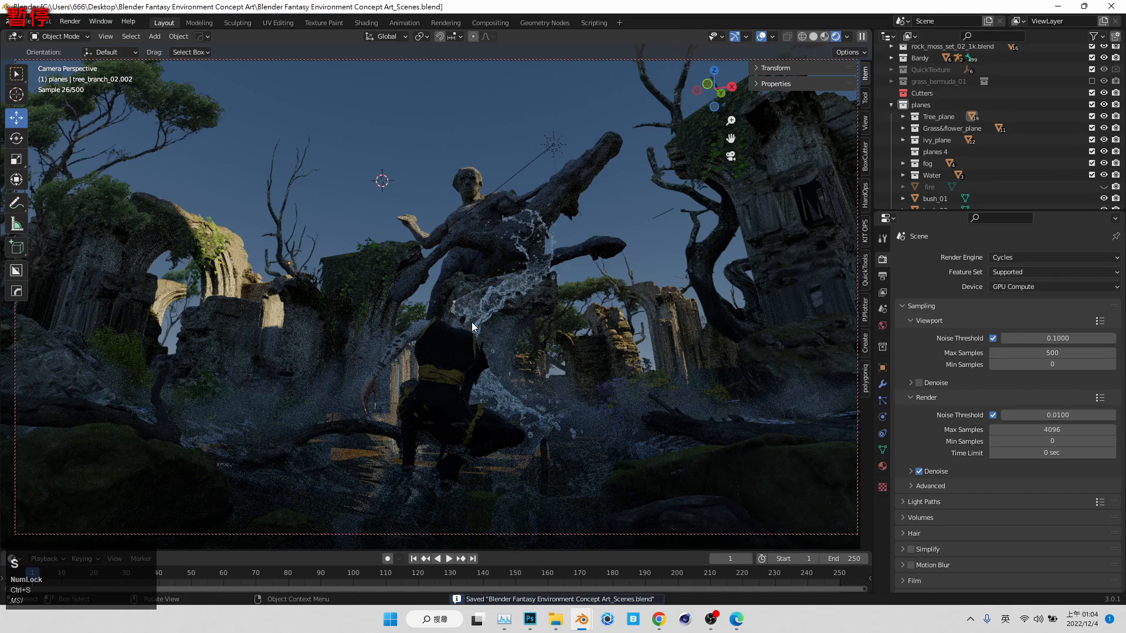
# Step: Switch to Photoshop and delete Layer 112 and Layer 114 from the cg5566_筆記takeaway_02.psd document
pyautogui.click(529, 619)
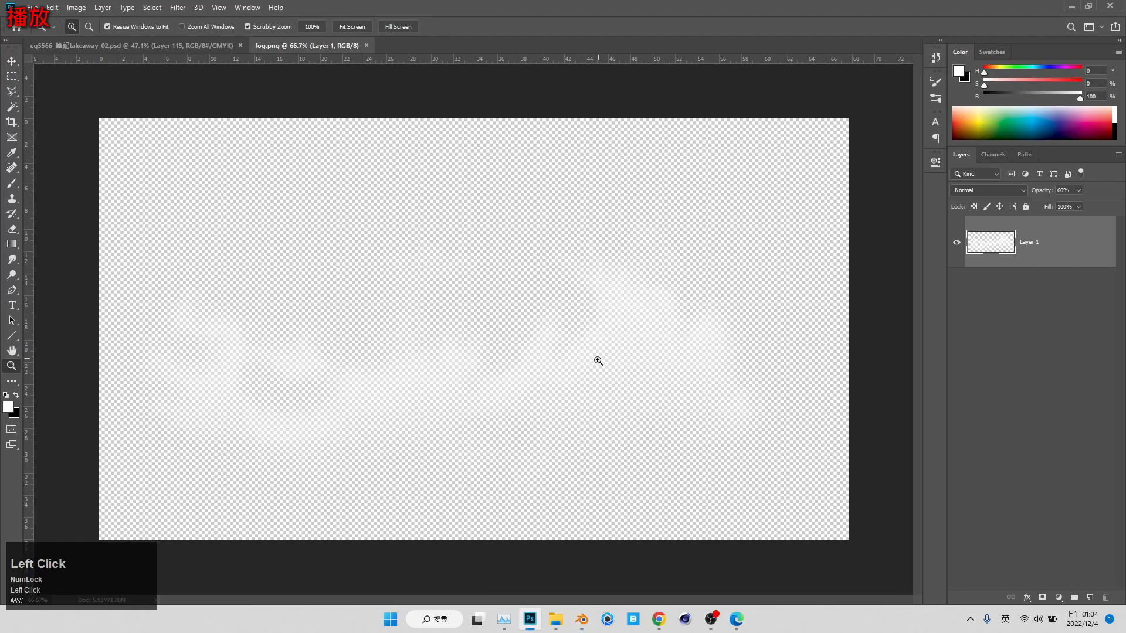
pyautogui.click(179, 50)
pyautogui.click(1011, 293)
pyautogui.keyDown('ctrl'); pyautogui.click(1011, 293); pyautogui.keyUp('ctrl')
pyautogui.press('Return')
pyautogui.hotkey('ctrl', 'd')
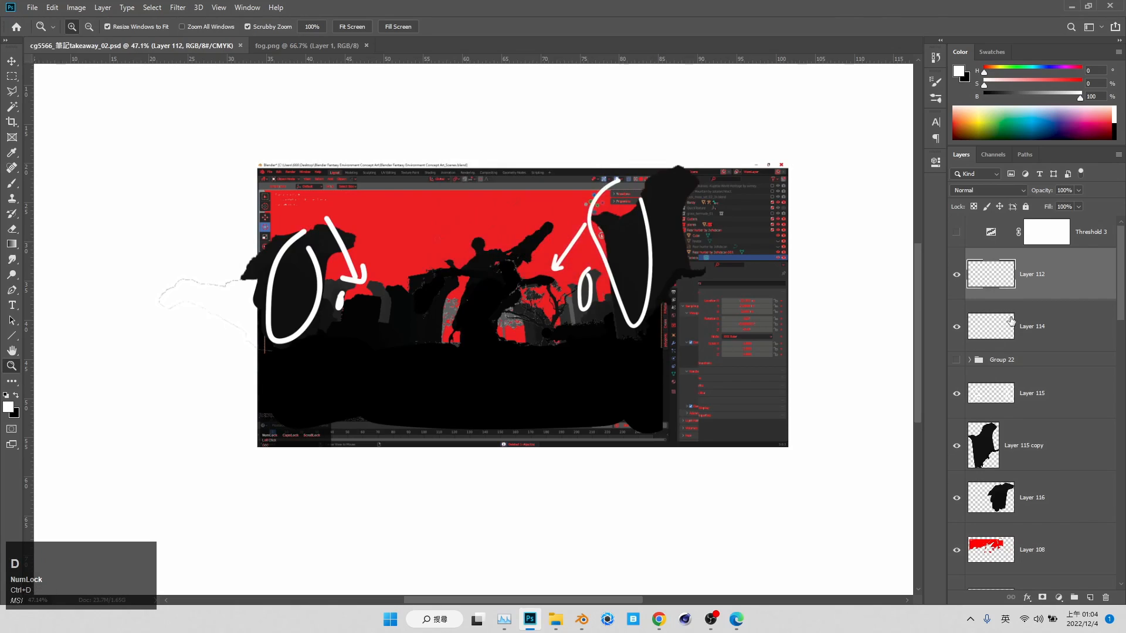
pyautogui.keyDown('ctrl'); pyautogui.click(1011, 321); pyautogui.keyUp('ctrl')
pyautogui.press('Return')
pyautogui.keyDown('shift'); pyautogui.click(1044, 326); pyautogui.keyUp('shift')
pyautogui.moveTo(1044, 327); pyautogui.dragTo(1106, 598)
# Step: Show Group 22 and shift its contents horizontally to the left on the canvas
pyautogui.click(997, 289)
pyautogui.scroll(-2, 964, 246)
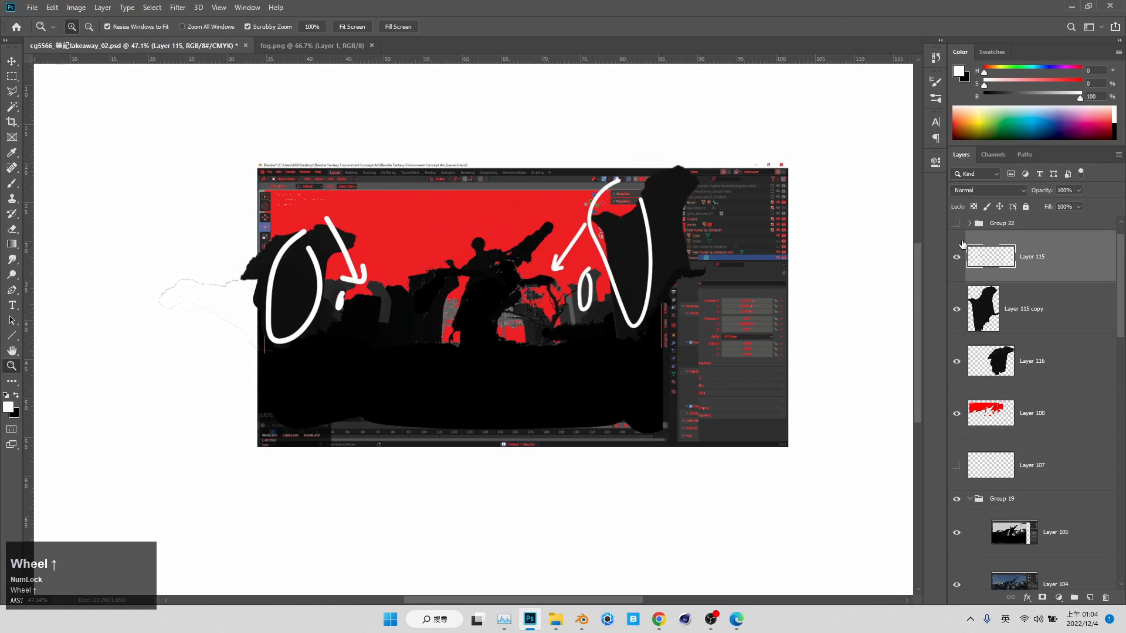
pyautogui.click(957, 223)
pyautogui.click(1002, 224)
pyautogui.scroll(-2, 998, 235)
pyautogui.scroll(-1, 724, 342)
pyautogui.moveTo(724, 342); pyautogui.dragTo(652, 346)
pyautogui.scroll(3, 1025, 379)
pyautogui.press('v')
pyautogui.keyDown('shift'); pyautogui.moveTo(546, 371); pyautogui.dragTo(484, 364); pyautogui.keyUp('shift')
# Step: Move the layers from Layer 115 down to Layer 107 into Group 19 and collapse the group
pyautogui.click(1034, 290)
pyautogui.scroll(-3, 1026, 434)
pyautogui.keyDown('shift'); pyautogui.click(1032, 377); pyautogui.keyUp('shift')
pyautogui.moveTo(1032, 378); pyautogui.dragTo(1023, 405)
pyautogui.scroll(3, 1019, 360)
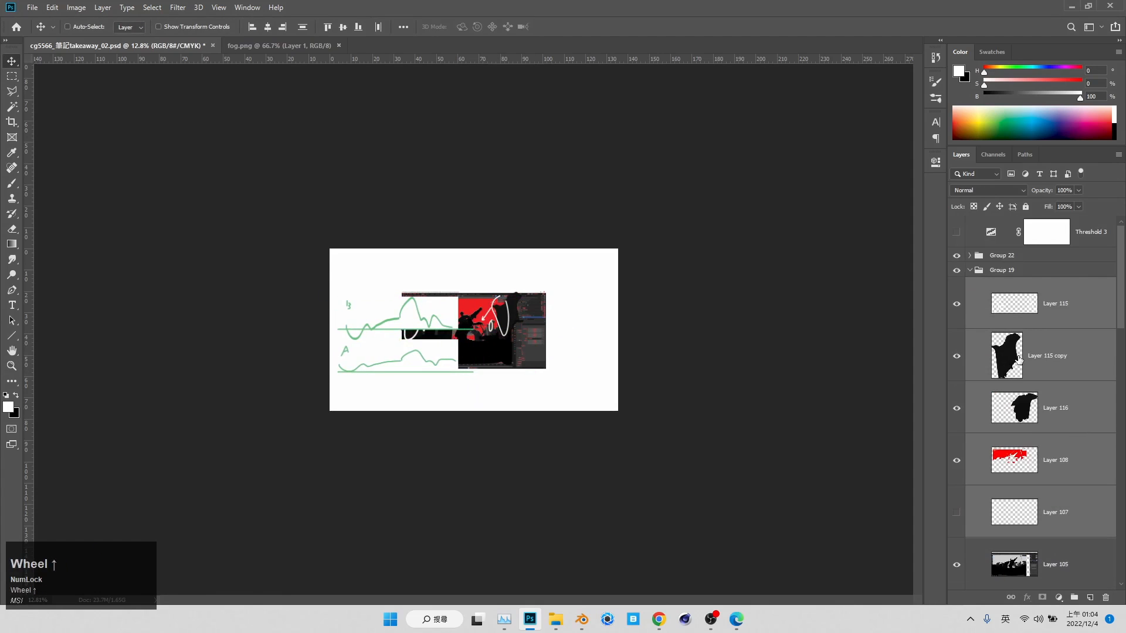
pyautogui.click(970, 270)
# Step: Rename Group 19 as 構圖分析
pyautogui.doubleClick(1000, 271)
pyautogui.write('購去ㄨ')
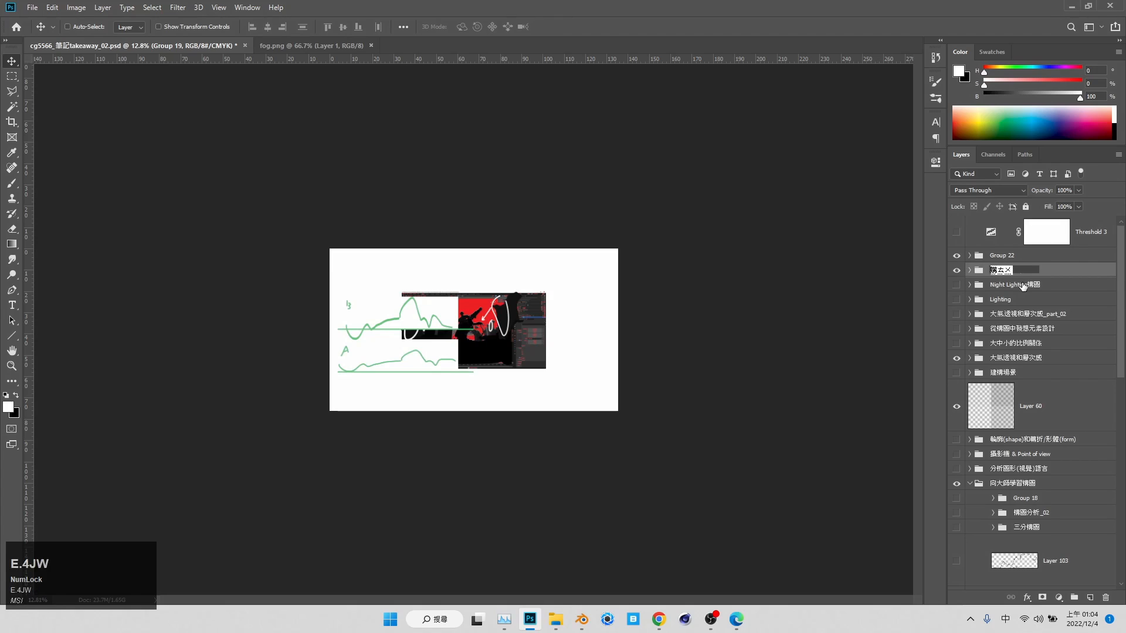
pyautogui.write('圖分析')
pyautogui.press('Return')
pyautogui.press('Return')
# Step: Rename Group 22 as 構圖分析02, reusing the name copied from the 構圖分析 group
pyautogui.keyDown('ctrl'); pyautogui.doubleClick(1003, 270); pyautogui.keyUp('ctrl')
pyautogui.hotkey('ctrl', 'c')
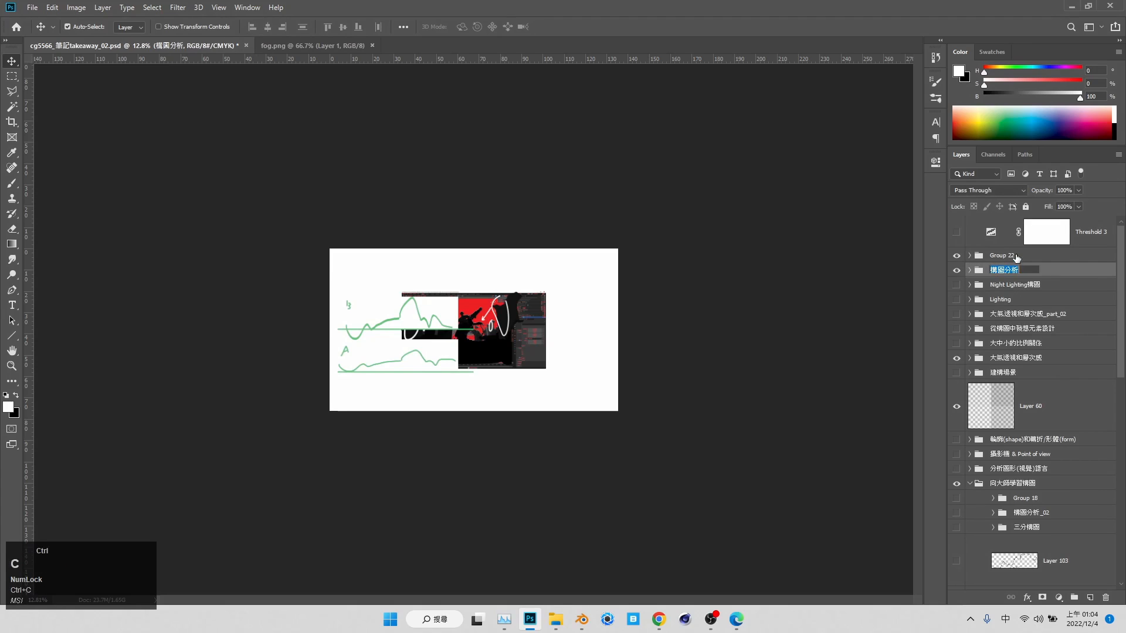
pyautogui.doubleClick(1009, 256)
pyautogui.hotkey('ctrl', 'v')
pyautogui.write('02')
pyautogui.press('Return')
# Step: Hide the 構圖分析02, 構圖分析 and 大氣透視和層次感 groups and collapse 向大師學習構圖
pyautogui.click(956, 256)
pyautogui.click(956, 270)
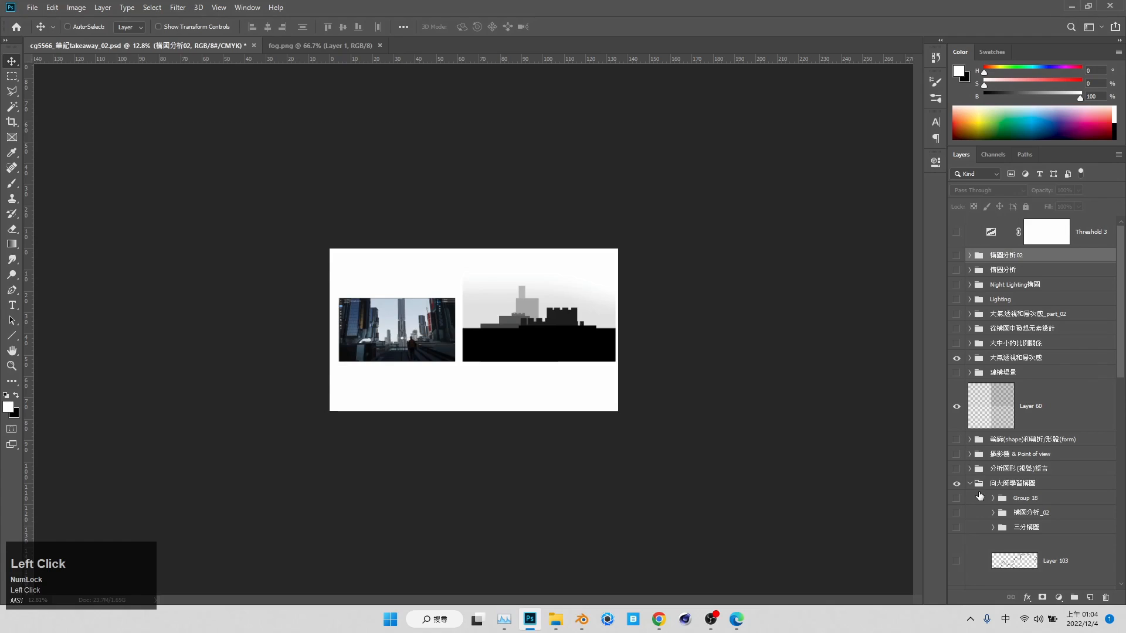
pyautogui.click(970, 483)
pyautogui.click(957, 358)
# Step: Show Group 18 inside 向大師學習構圖 to overlay the coloured composition shapes on the harbour painting
pyautogui.press('z')
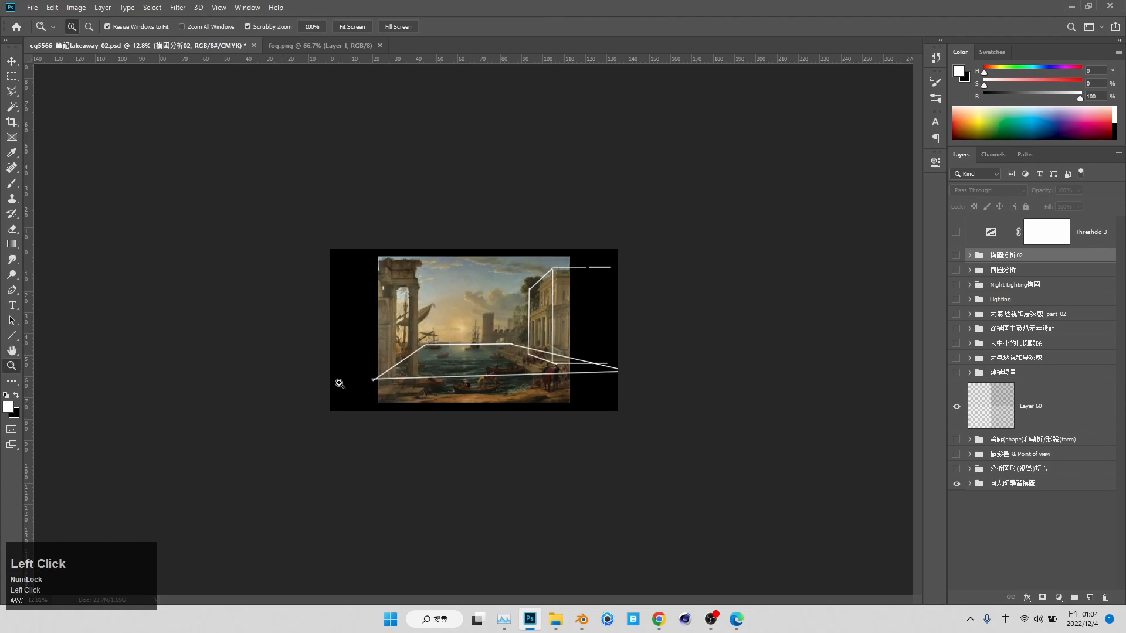
pyautogui.moveTo(339, 383); pyautogui.dragTo(359, 384)
pyautogui.click(970, 483)
pyautogui.scroll(-2, 973, 504)
pyautogui.click(957, 435)
pyautogui.moveTo(434, 299); pyautogui.dragTo(484, 302)
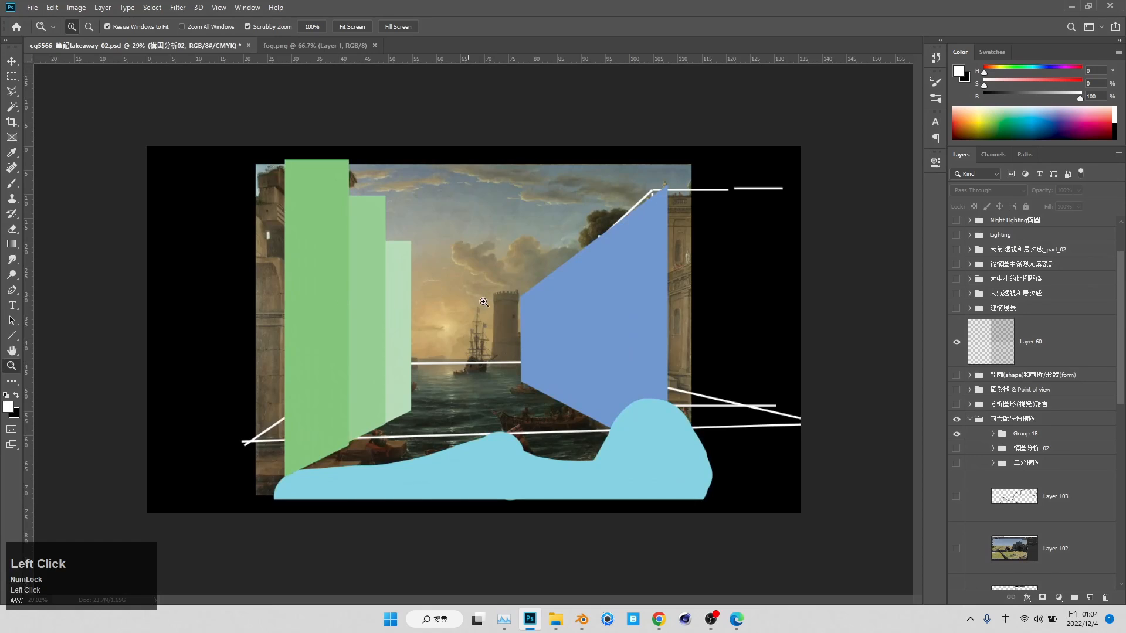
# Step: Try moving the cyan foreground shape and the blue wall shape over the painting, undoing each move
pyautogui.press('v')
pyautogui.keyDown('ctrl'); pyautogui.moveTo(648, 436); pyautogui.dragTo(641, 416); pyautogui.keyUp('ctrl')
pyautogui.hotkey('ctrl', 'z')
pyautogui.keyDown('ctrl'); pyautogui.moveTo(612, 336); pyautogui.dragTo(630, 344); pyautogui.keyUp('ctrl')
pyautogui.hotkey('ctrl', 'z')
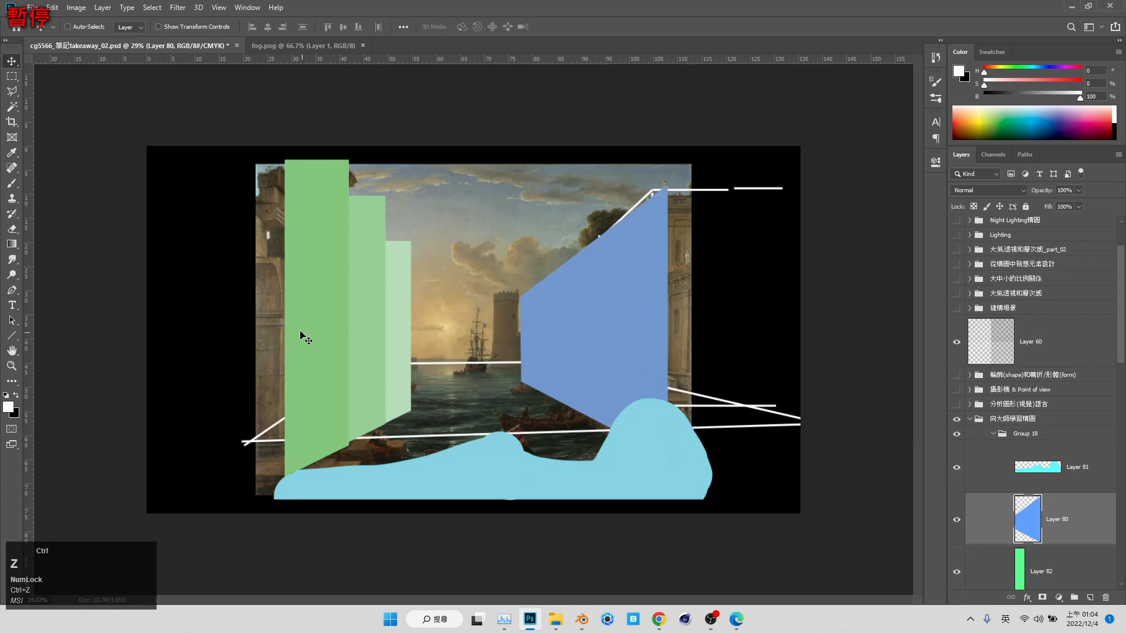
# Step: Hide Group 18 and show the 構圖分析_02 group inside 向大師學習構圖
pyautogui.click(969, 419)
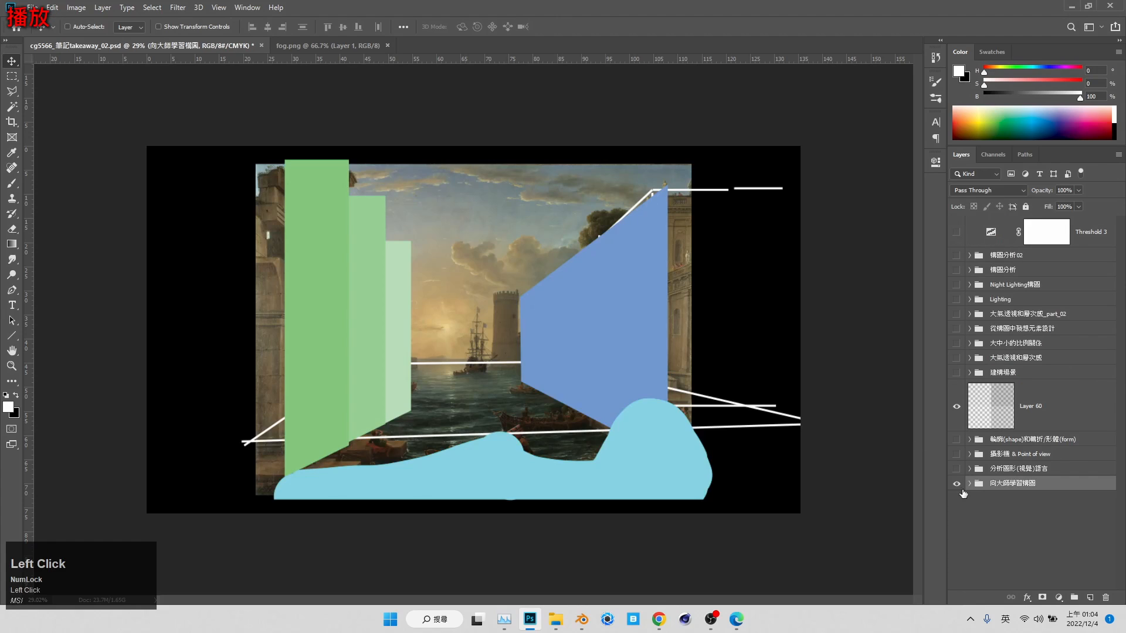
pyautogui.click(970, 484)
pyautogui.scroll(-3, 983, 485)
pyautogui.click(993, 402)
pyautogui.click(957, 402)
pyautogui.click(956, 417)
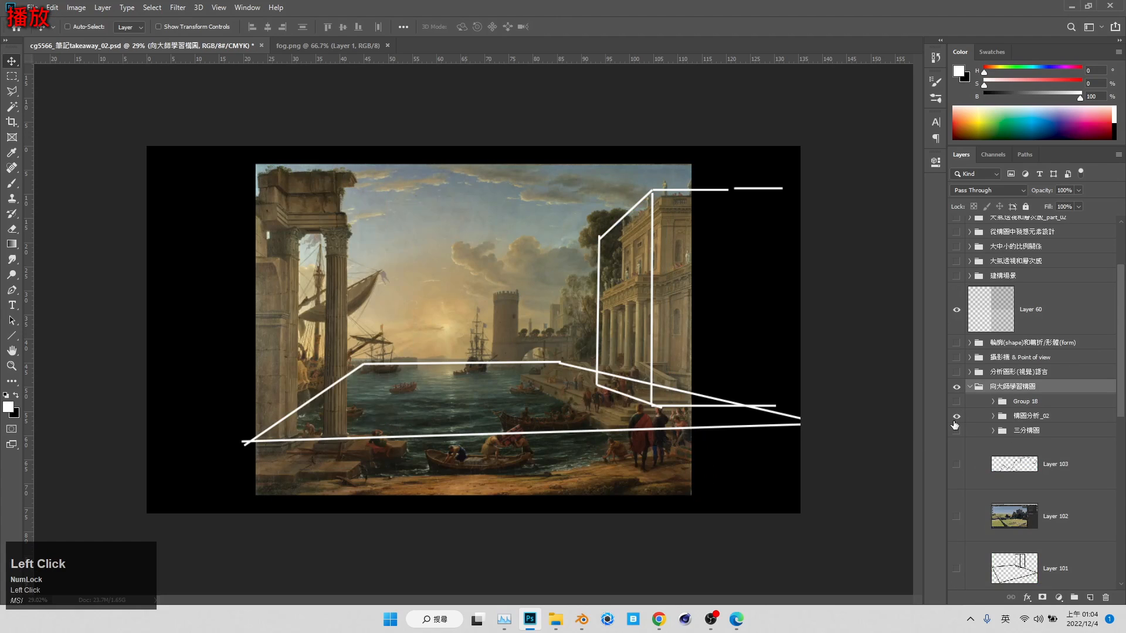
# Step: Hide Layer 51 copy 2 and the three Layer 54 guide-line layers within 構圖分析_02
pyautogui.click(992, 416)
pyautogui.scroll(-5, 985, 434)
pyautogui.click(960, 462)
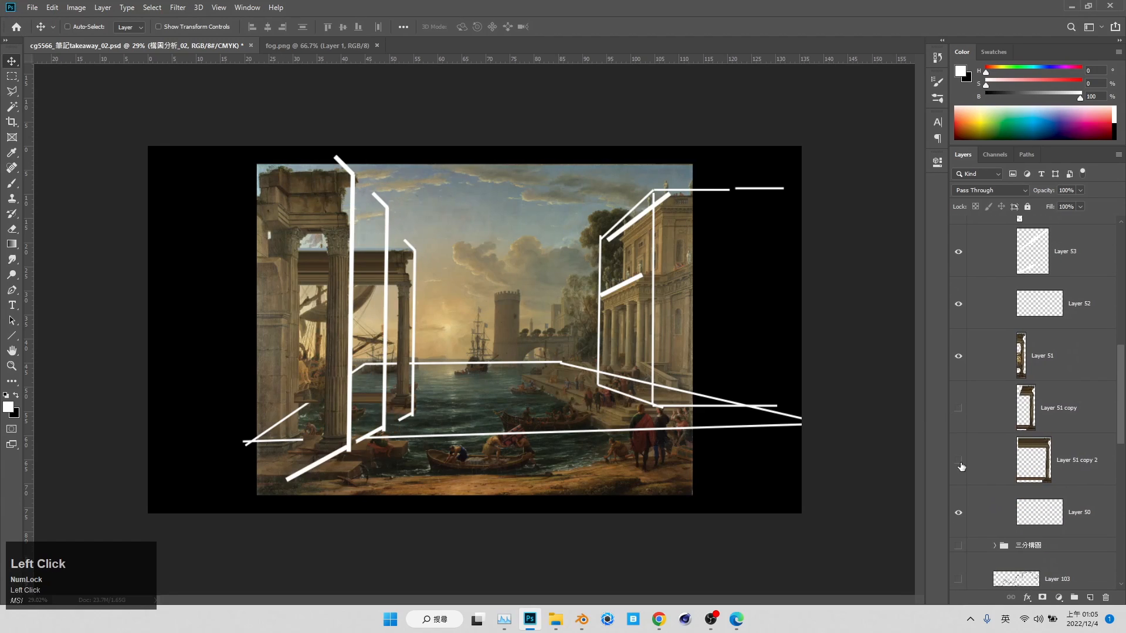
pyautogui.scroll(3, 992, 395)
pyautogui.moveTo(962, 246); pyautogui.dragTo(958, 355)
pyautogui.scroll(-3, 985, 428)
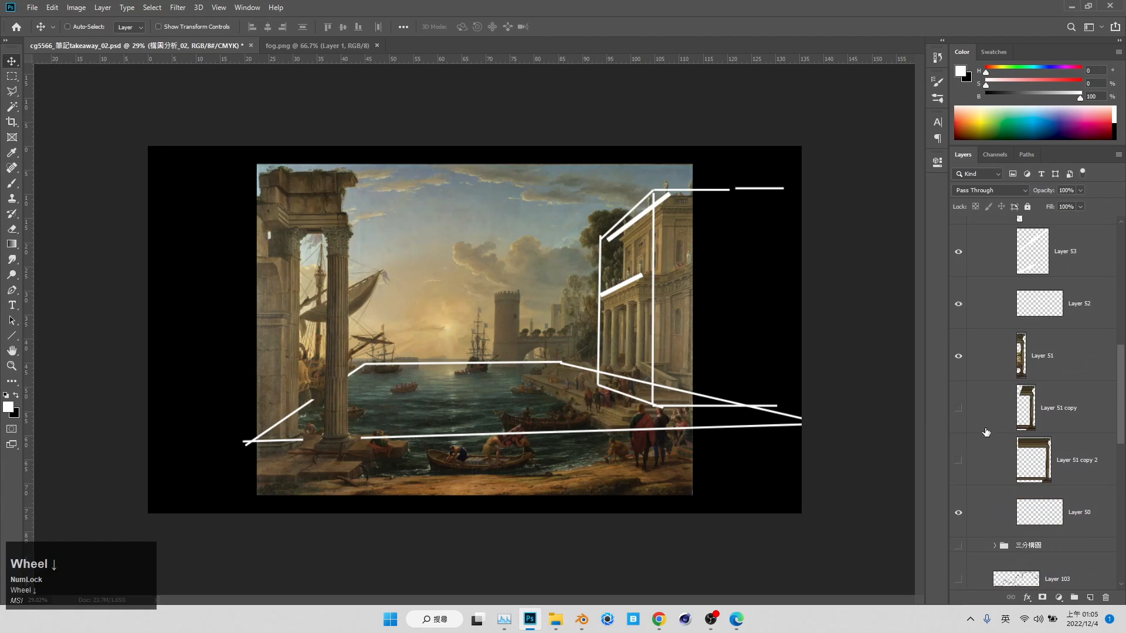
# Step: Show Layer 51 copy and Layer 51 copy 2, and restack them with Layer 51 copy 2 beneath Layer 51 copy
pyautogui.click(959, 461)
pyautogui.click(958, 460)
pyautogui.click(958, 409)
pyautogui.moveTo(1063, 414); pyautogui.dragTo(1066, 488)
pyautogui.click(959, 408)
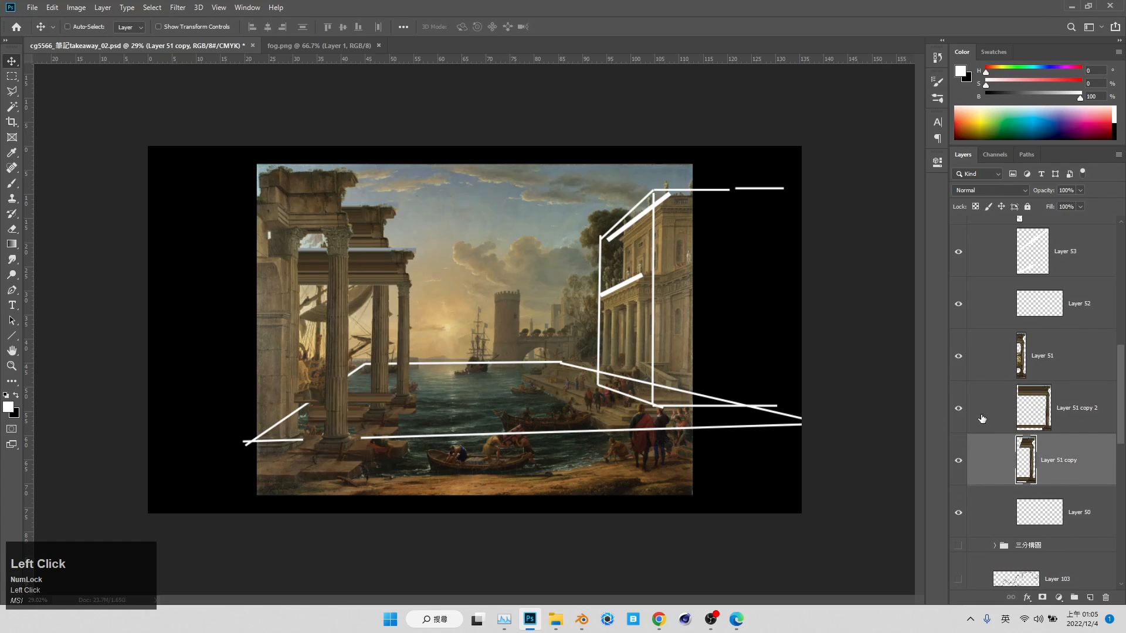
pyautogui.moveTo(983, 418); pyautogui.dragTo(983, 487)
# Step: Show the guide lines on Layer 54, Layer 54 copy and Layer 54 copy 2, and save the document
pyautogui.scroll(3, 982, 382)
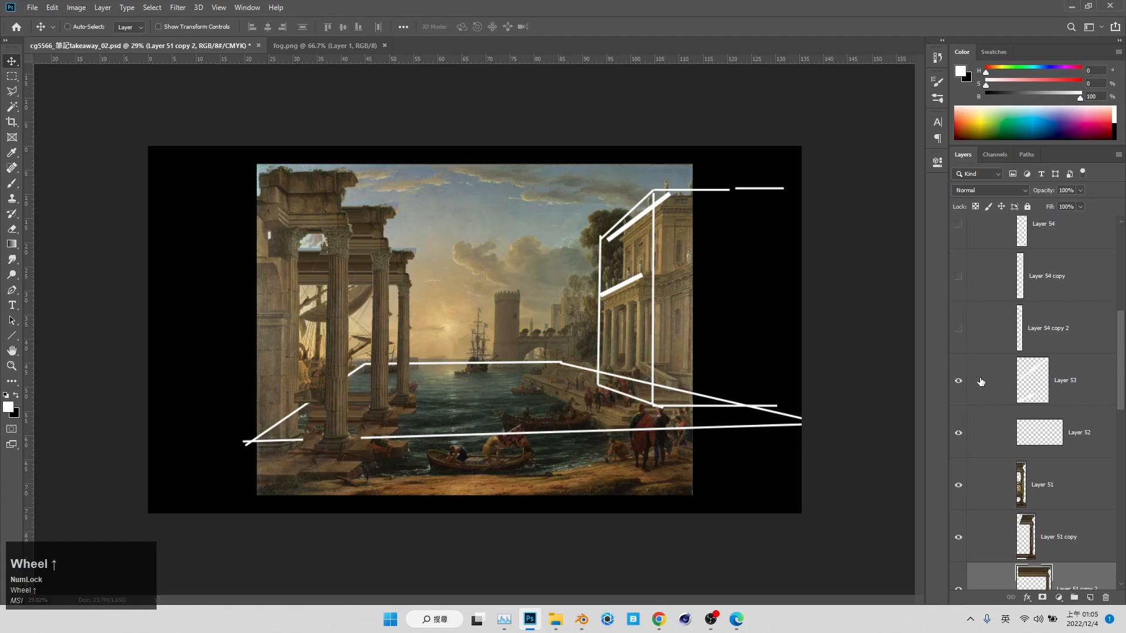
pyautogui.click(962, 329)
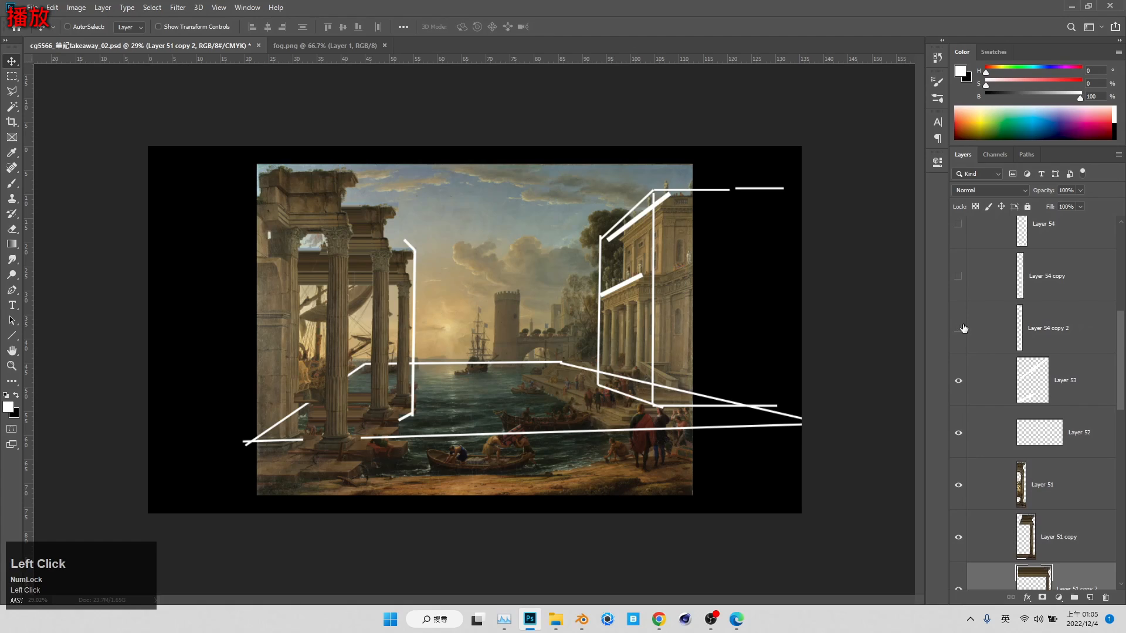
pyautogui.click(962, 329)
pyautogui.click(961, 241)
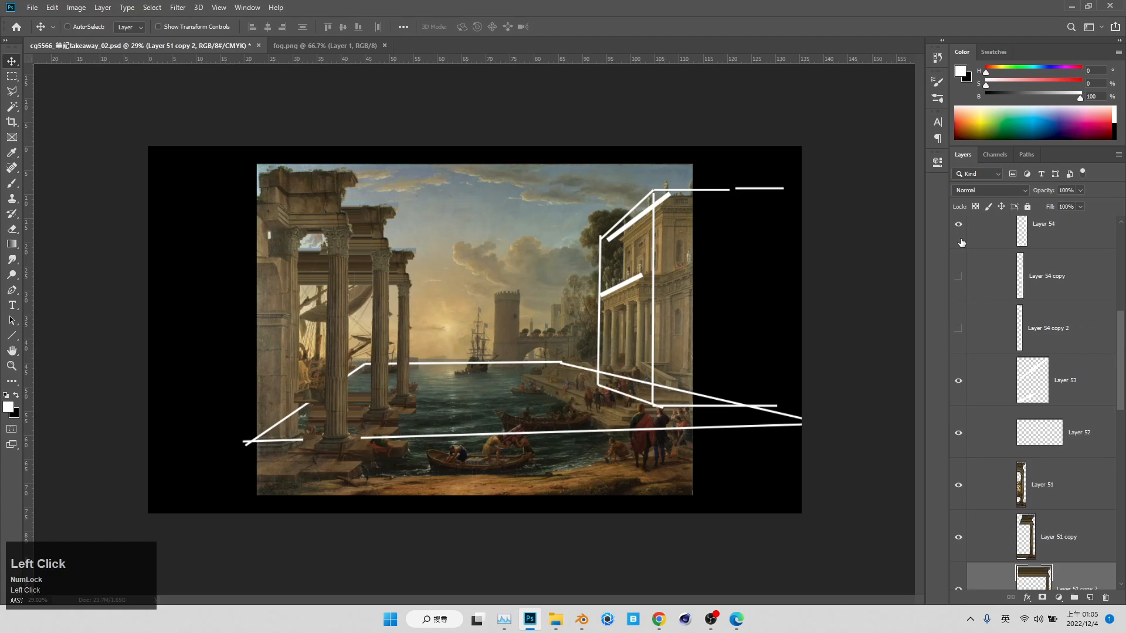
pyautogui.moveTo(961, 273); pyautogui.dragTo(961, 310)
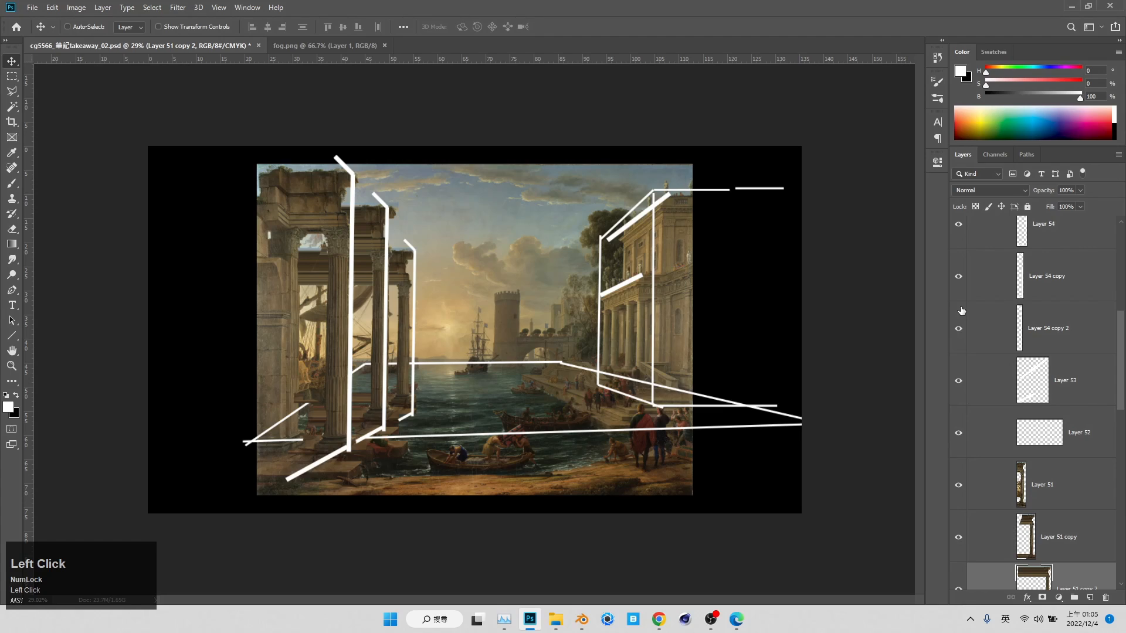
pyautogui.hotkey('ctrl', 's')
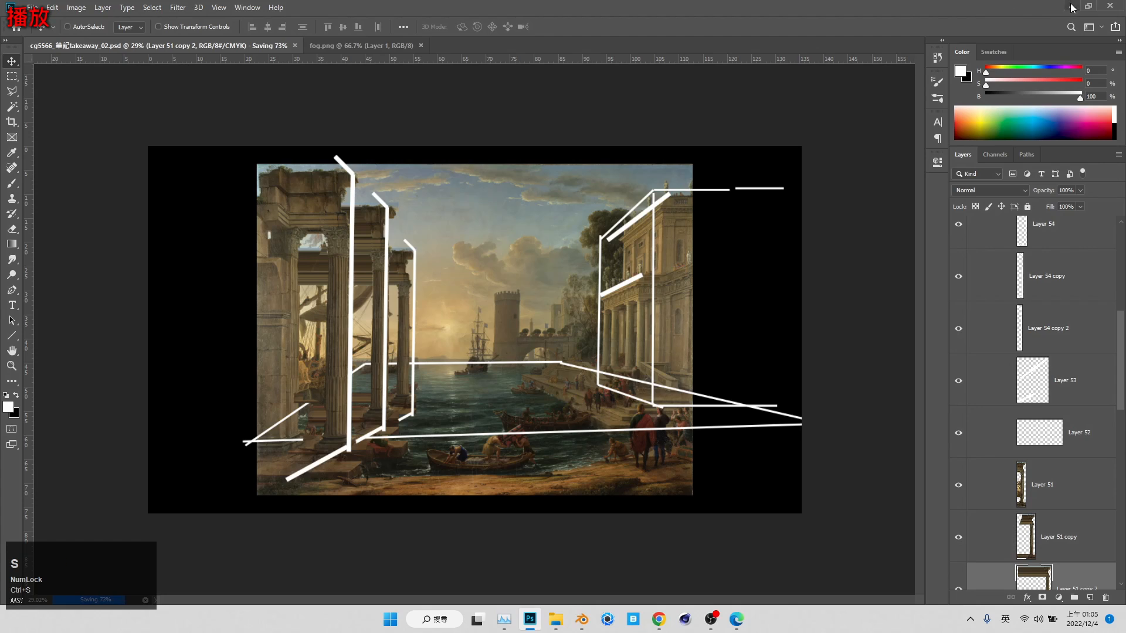
# Step: Return to Blender, move the ivy plane on the tall ruin down 0.1941 m along global Z, and save the scene
pyautogui.click(1071, 7)
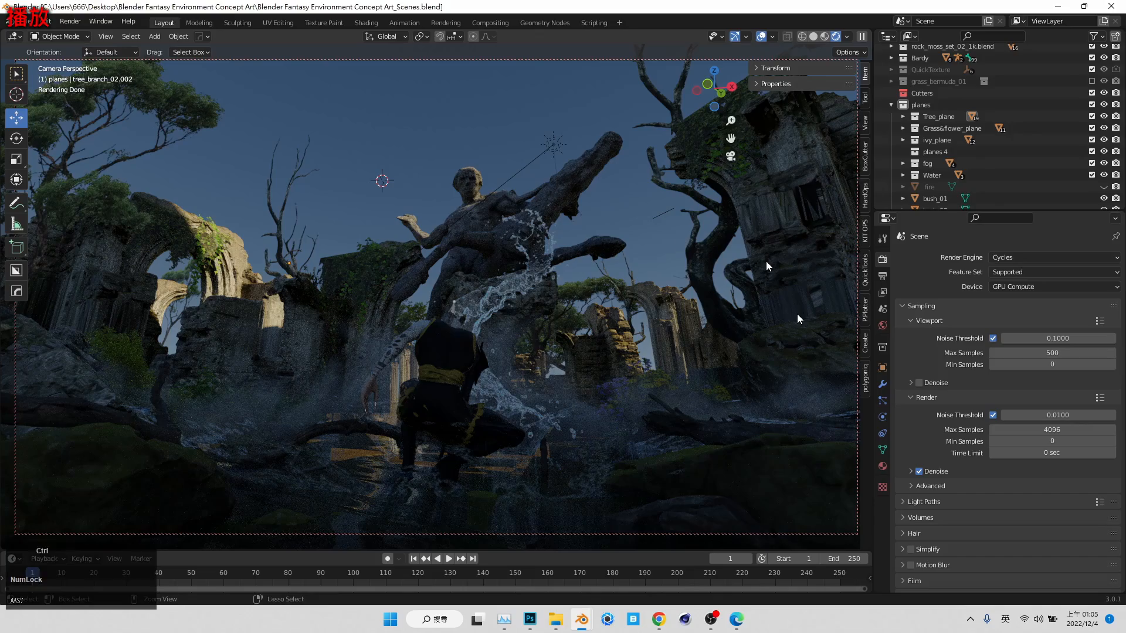
pyautogui.hotkey('ctrl', 's')
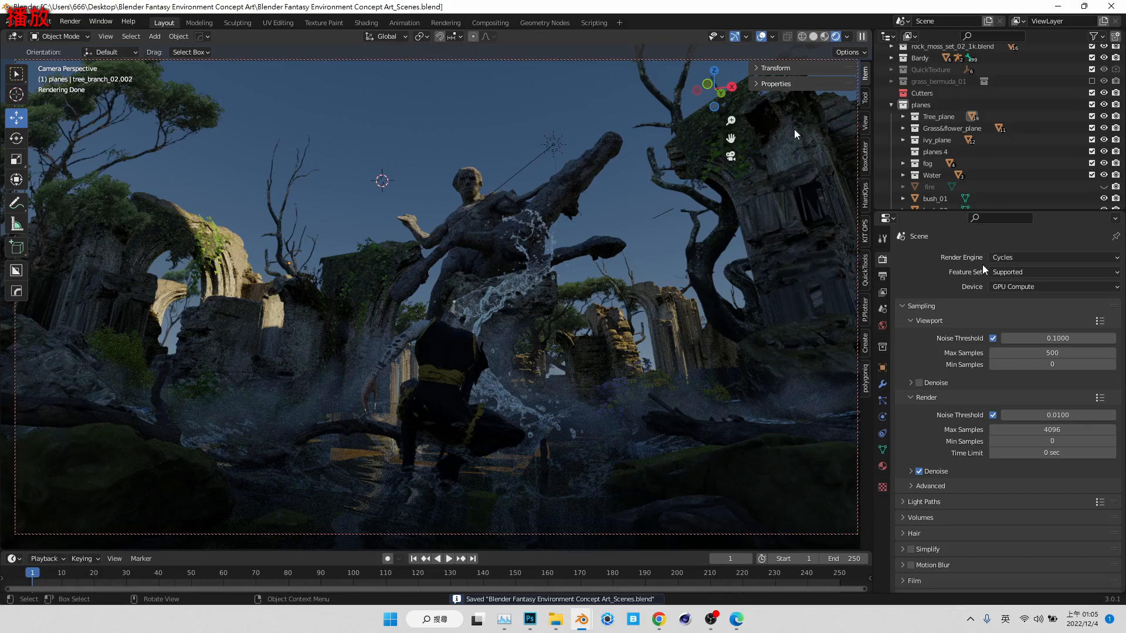
pyautogui.scroll(3, 564, 334)
pyautogui.moveTo(733, 158); pyautogui.dragTo(610, 311, button='middle')
pyautogui.moveTo(610, 311); pyautogui.dragTo(714, 245, button='middle')
pyautogui.click(550, 274)
pyautogui.moveTo(597, 313); pyautogui.dragTo(598, 321)
pyautogui.click(731, 156)
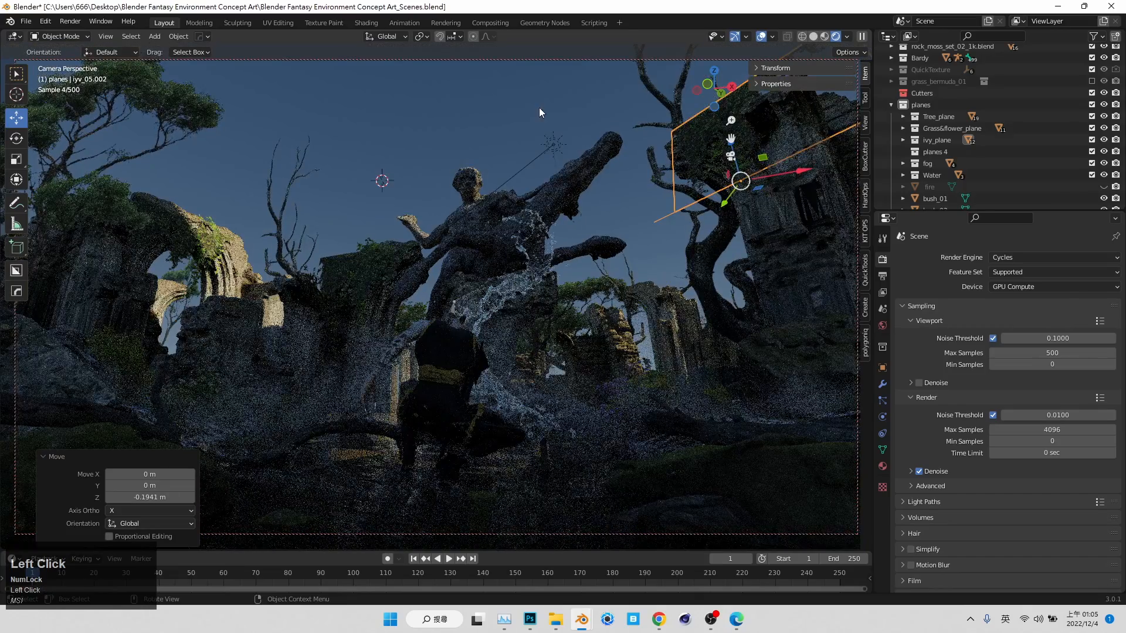
pyautogui.click(540, 112)
pyautogui.hotkey('ctrl', 's')
# Step: Set the transform orientation to Local and try moving the tall ruin building along its local X axis
pyautogui.click(812, 190)
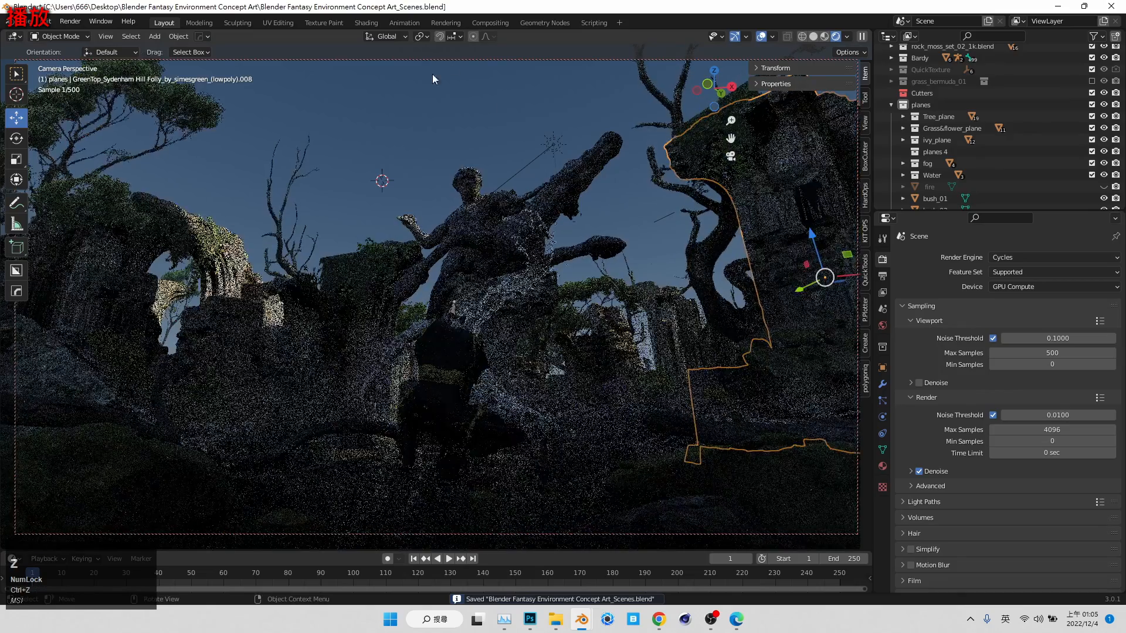
pyautogui.click(384, 36)
pyautogui.click(365, 87)
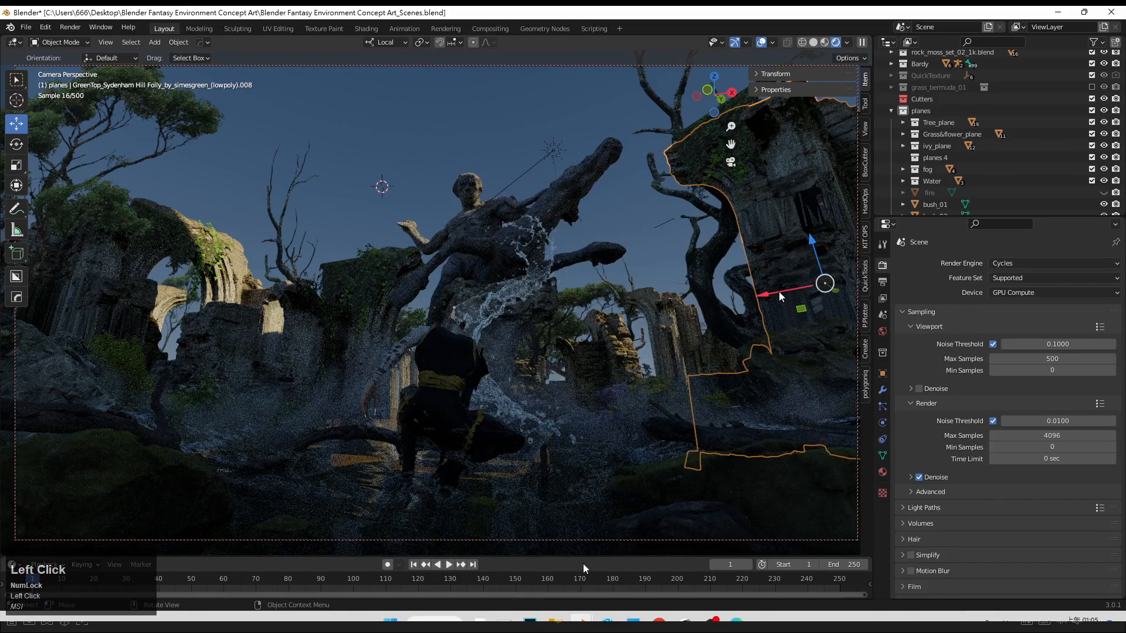
pyautogui.hotkey('ctrl', 'z')
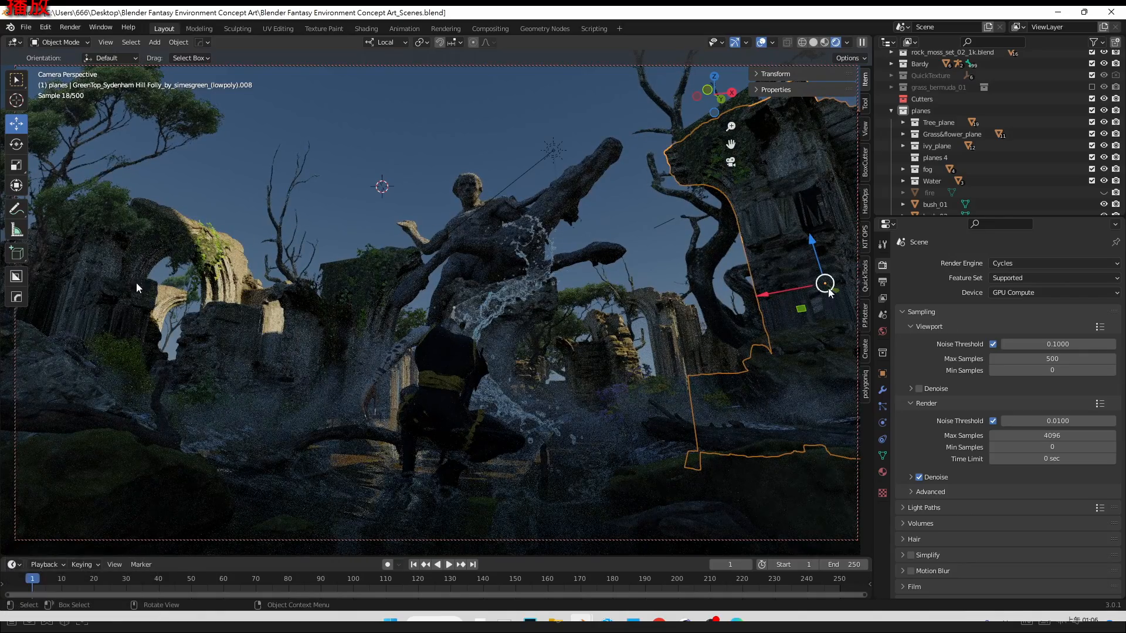
pyautogui.moveTo(763, 294); pyautogui.dragTo(161, 369)
# Step: Try changing the tall ruin's location values and undo the changes
pyautogui.click(775, 74)
pyautogui.moveTo(809, 115); pyautogui.dragTo(769, 104)
pyautogui.hotkey('ctrl', 'z')
pyautogui.hotkey('ctrl', 'z')
pyautogui.click(776, 73)
pyautogui.click(799, 152)
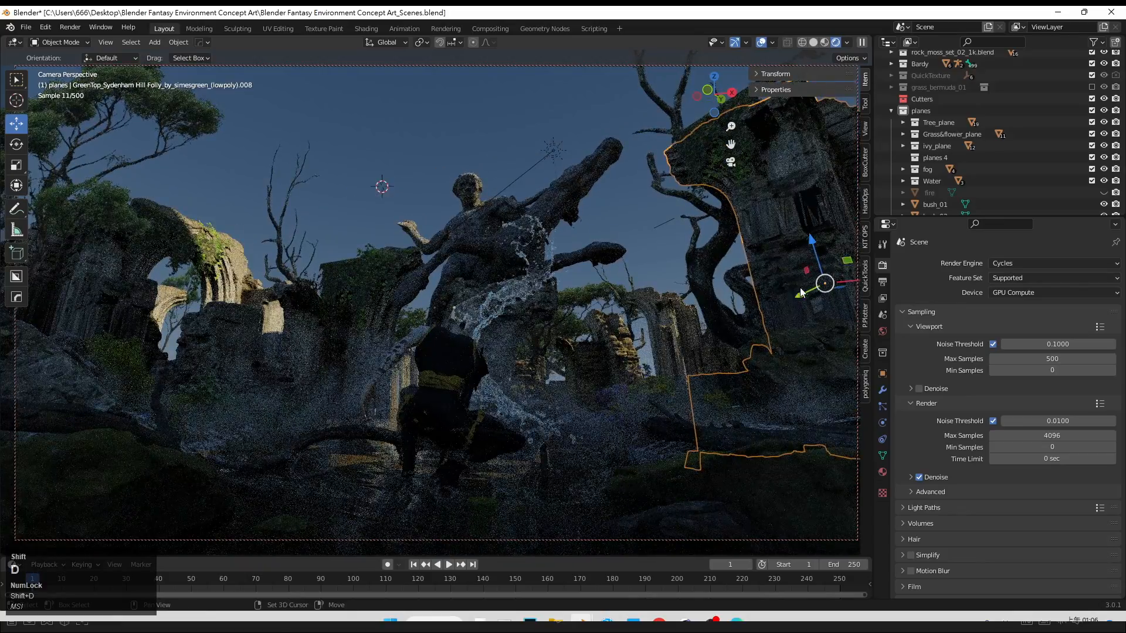
# Step: Duplicate the tall ruin building in place and expand the copy's transform values
pyautogui.hotkey('shift', 'd')
pyautogui.rightClick(801, 58)
pyautogui.click(795, 70)
pyautogui.hotkey('ctrl', 'z')
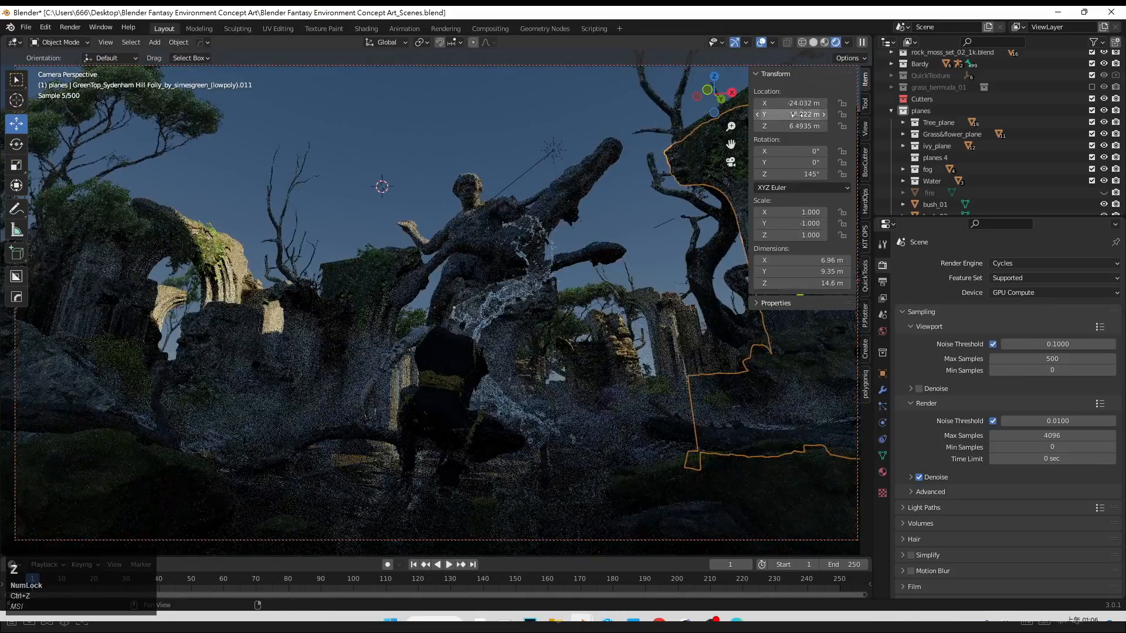
# Step: Try fitting the ruin copy among the ruins by shifting its location and rotating it 59.2° about global Z
pyautogui.hotkey('ctrl', 'z')
pyautogui.moveTo(794, 104); pyautogui.dragTo(761, 104)
pyautogui.click(17, 144)
pyautogui.moveTo(312, 331); pyautogui.dragTo(293, 339)
pyautogui.click(804, 72)
pyautogui.click(16, 124)
pyautogui.moveTo(293, 291); pyautogui.dragTo(283, 369)
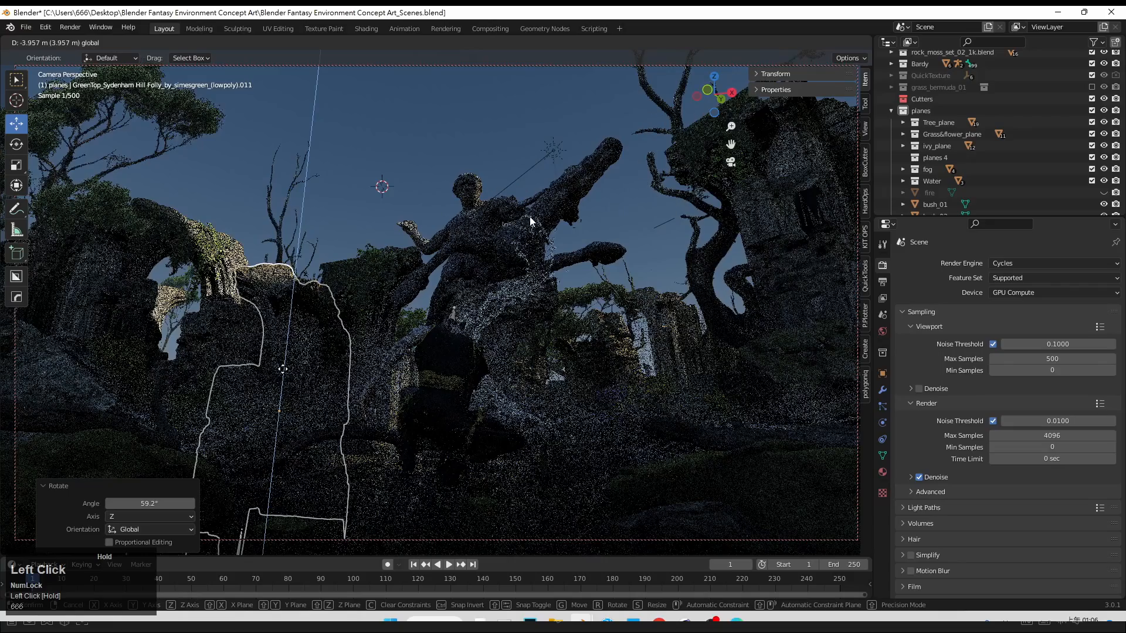
# Step: Delete the duplicated ruin building
pyautogui.click(492, 151)
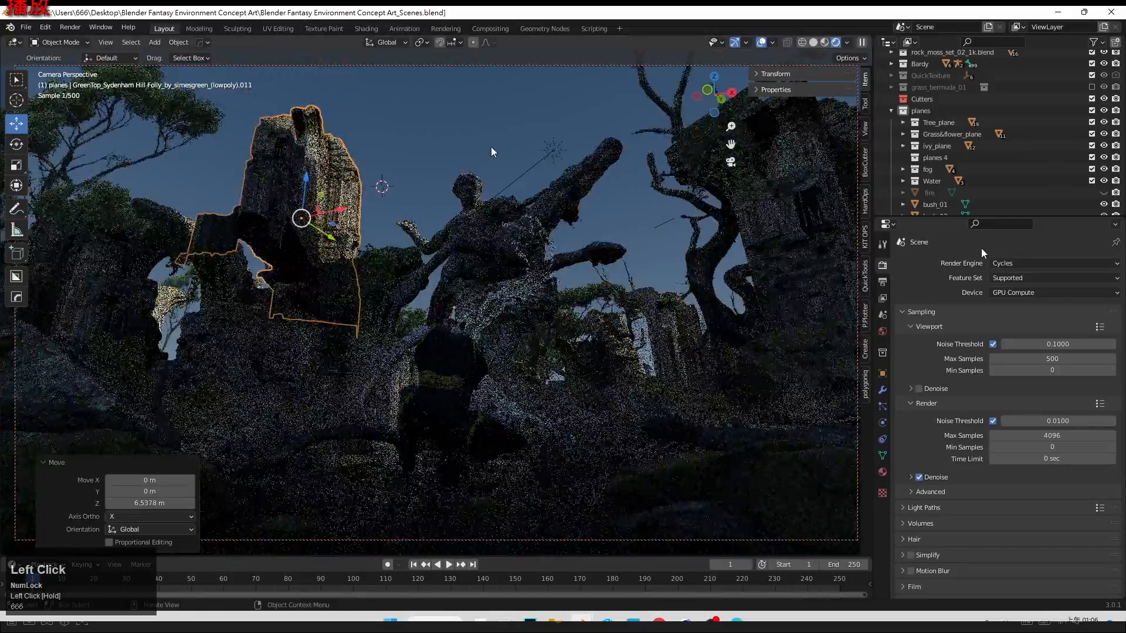
pyautogui.press('x')
pyautogui.click(491, 149)
# Step: Place the 3D cursor on the tall ruin's ivy plane, add a cube there and scale it by 1.246
pyautogui.click(736, 171)
pyautogui.moveTo(736, 172); pyautogui.dragTo(468, 170, button='middle')
pyautogui.moveTo(516, 247); pyautogui.dragTo(42, 112, button='middle')
pyautogui.press('Tab')
pyautogui.hotkey('shift', 'a')
pyautogui.moveTo(430, 167)
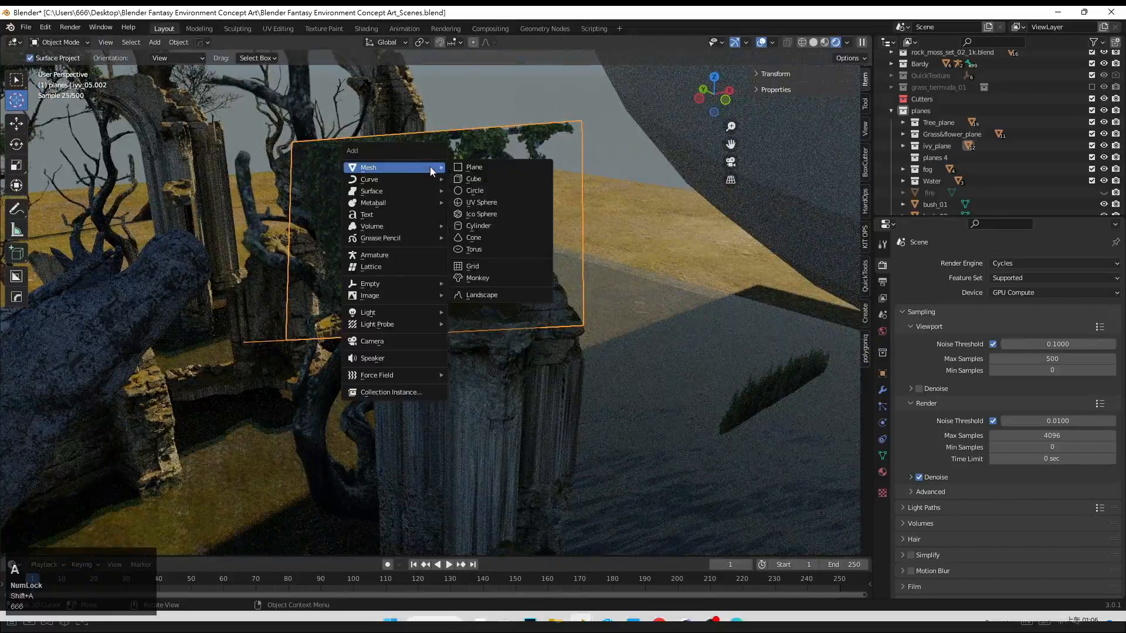
pyautogui.click(478, 176)
pyautogui.press('s')
pyautogui.click(490, 175)
# Step: Move the cube over the protruding end of the ivy plane and cut the plane with a Difference boolean
pyautogui.hotkey('shift', 'space')
pyautogui.press('g')
pyautogui.moveTo(430, 289); pyautogui.dragTo(19, 167, button='middle')
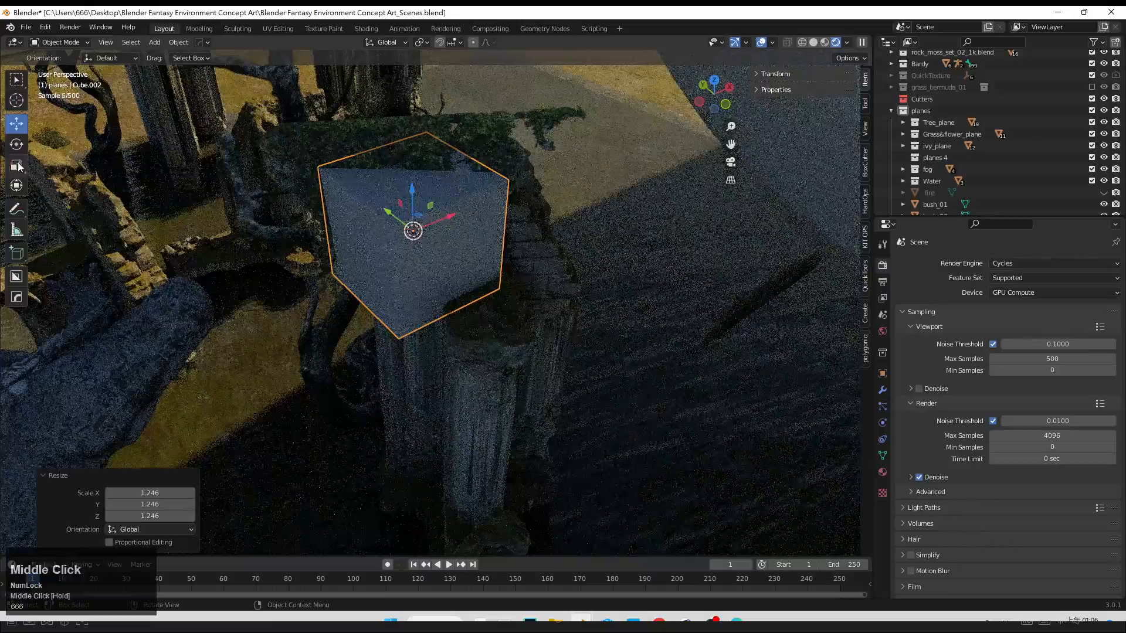
pyautogui.moveTo(458, 241); pyautogui.dragTo(367, 251)
pyautogui.middleClick(389, 235)
pyautogui.moveTo(413, 211); pyautogui.dragTo(565, 146)
pyautogui.keyDown('shift'); pyautogui.click(419, 148); pyautogui.keyUp('shift')
pyautogui.press('ctrl+KP_Subtract')
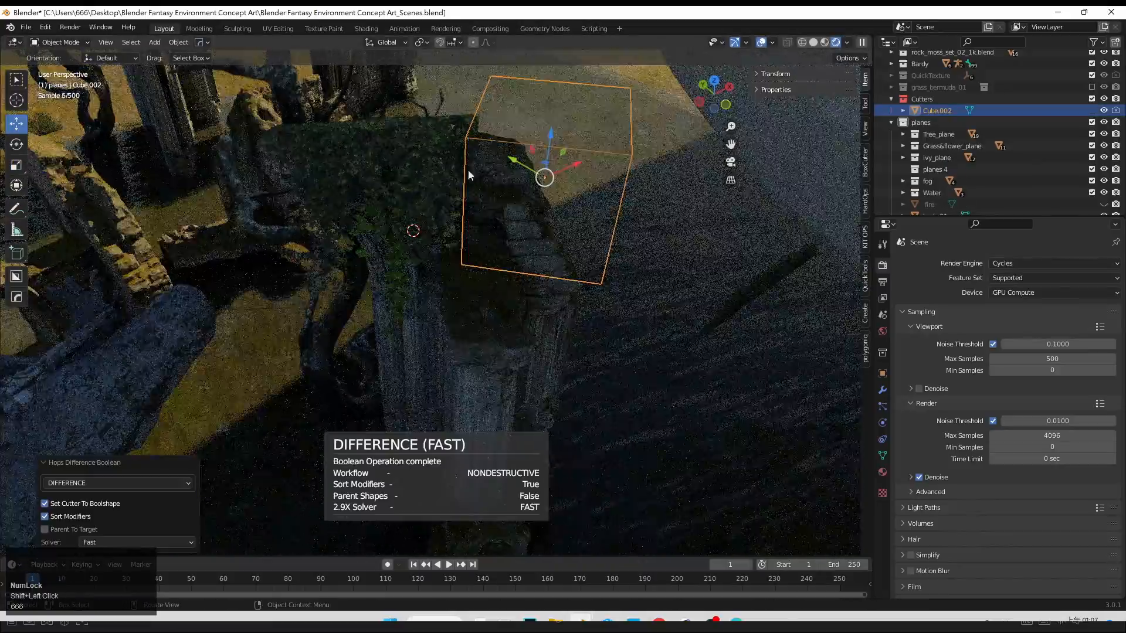
# Step: Enlarge the cutter cube uniformly around the end of the ivy plane
pyautogui.moveTo(510, 212); pyautogui.dragTo(515, 169, button='middle')
pyautogui.moveTo(515, 170); pyautogui.dragTo(490, 172)
pyautogui.rightClick(498, 172)
pyautogui.press('s')
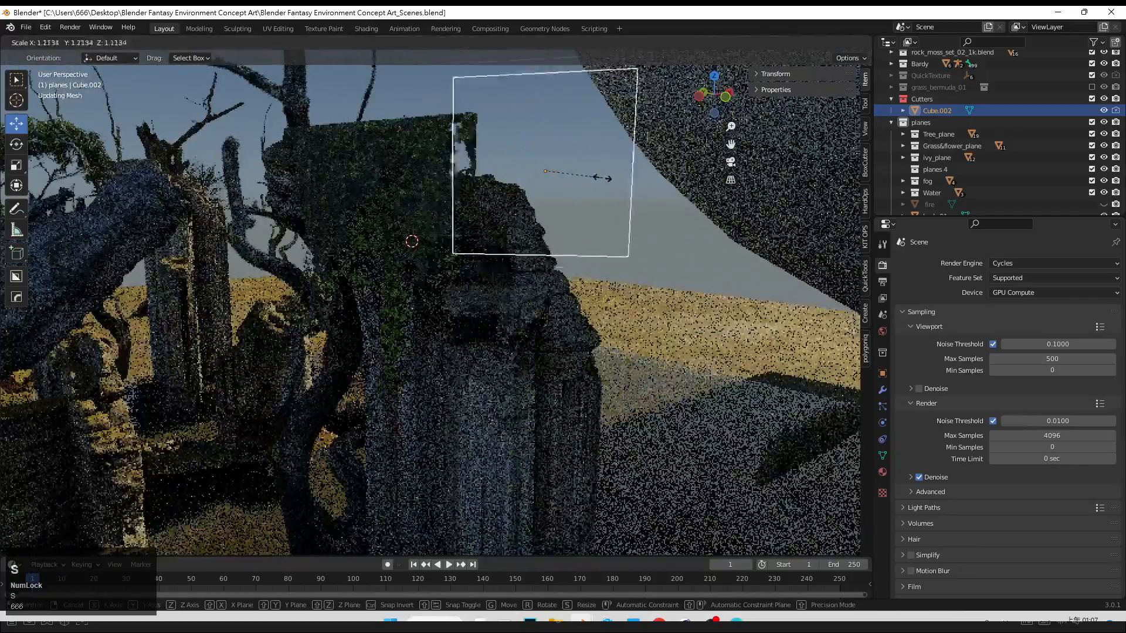
pyautogui.click(613, 177)
pyautogui.keyDown('shift'); pyautogui.moveTo(547, 162); pyautogui.dragTo(605, 236, button='middle'); pyautogui.keyUp('shift')
# Step: Reshape the cutter cube in Edit Mode so its cutting side slants, using the Local transform orientation
pyautogui.press('Tab')
pyautogui.moveTo(461, 106); pyautogui.dragTo(488, 145)
pyautogui.click(380, 43)
pyautogui.click(379, 87)
pyautogui.press('Tab')
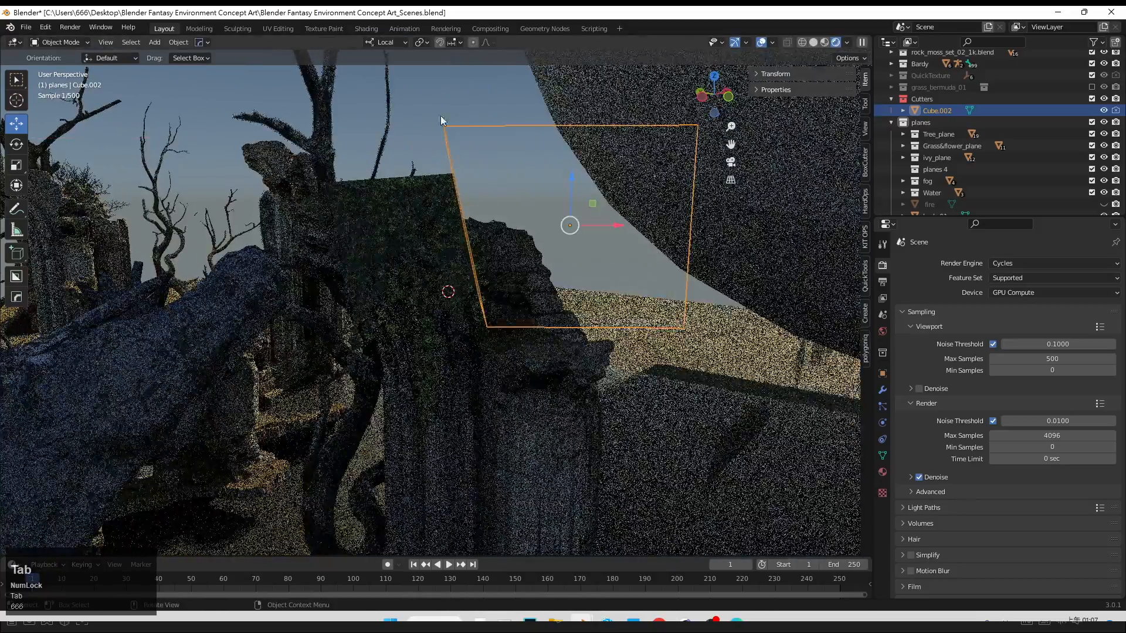
# Step: Deselect the cutter, exclude the Cutters collection from the view layer and collapse the planes collection
pyautogui.click(441, 117)
pyautogui.click(534, 146)
pyautogui.click(1092, 99)
pyautogui.click(891, 111)
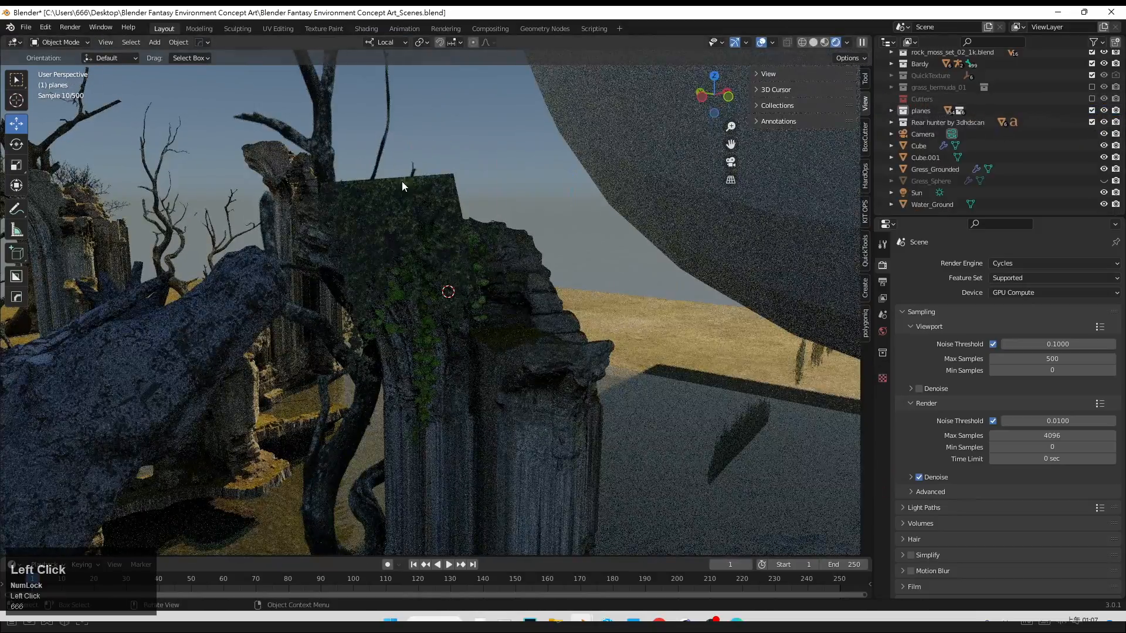
# Step: Select the trimmed ivy plane on the tall ruin, return to the camera view and save the scene
pyautogui.moveTo(427, 339); pyautogui.dragTo(429, 358)
pyautogui.click(480, 264)
pyautogui.click(731, 162)
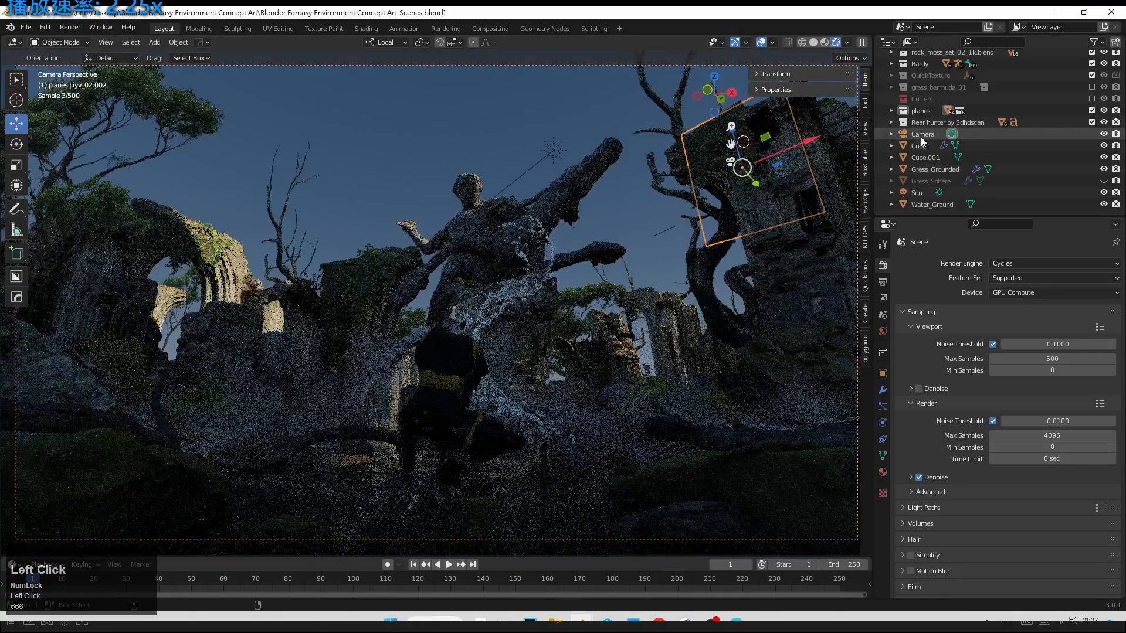
pyautogui.hotkey('ctrl', 's')
pyautogui.click(936, 87)
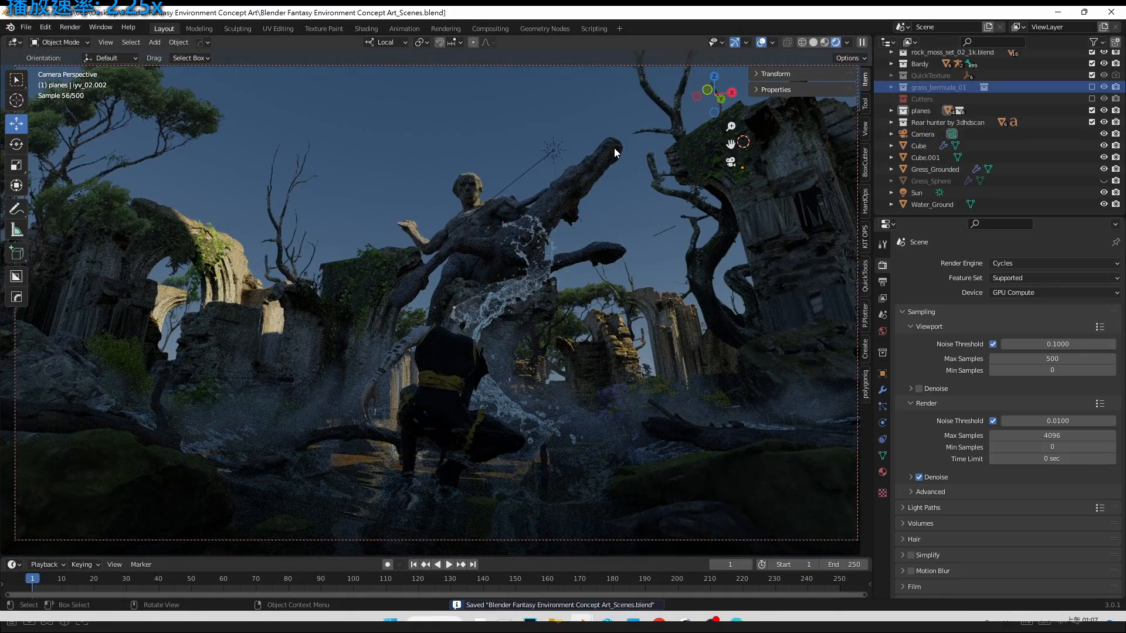
# Step: Select Tree_05 outside the ground plane and move it 88.045 m along local X into the camera's view
pyautogui.click(730, 162)
pyautogui.scroll(-3, 438, 321)
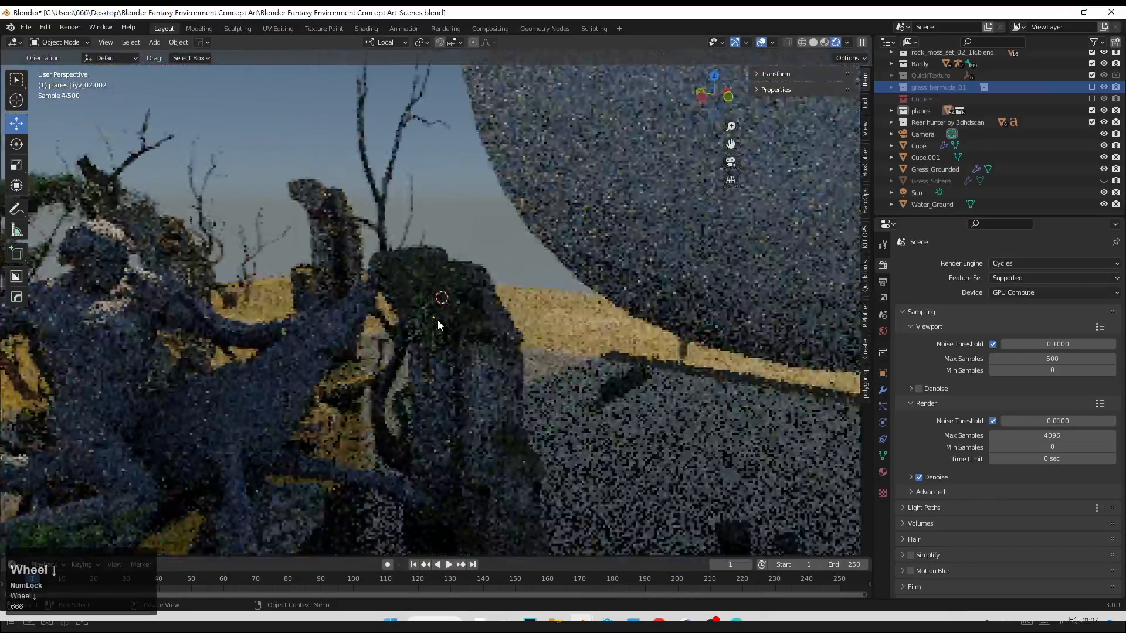
pyautogui.moveTo(437, 320); pyautogui.dragTo(410, 332, button='middle')
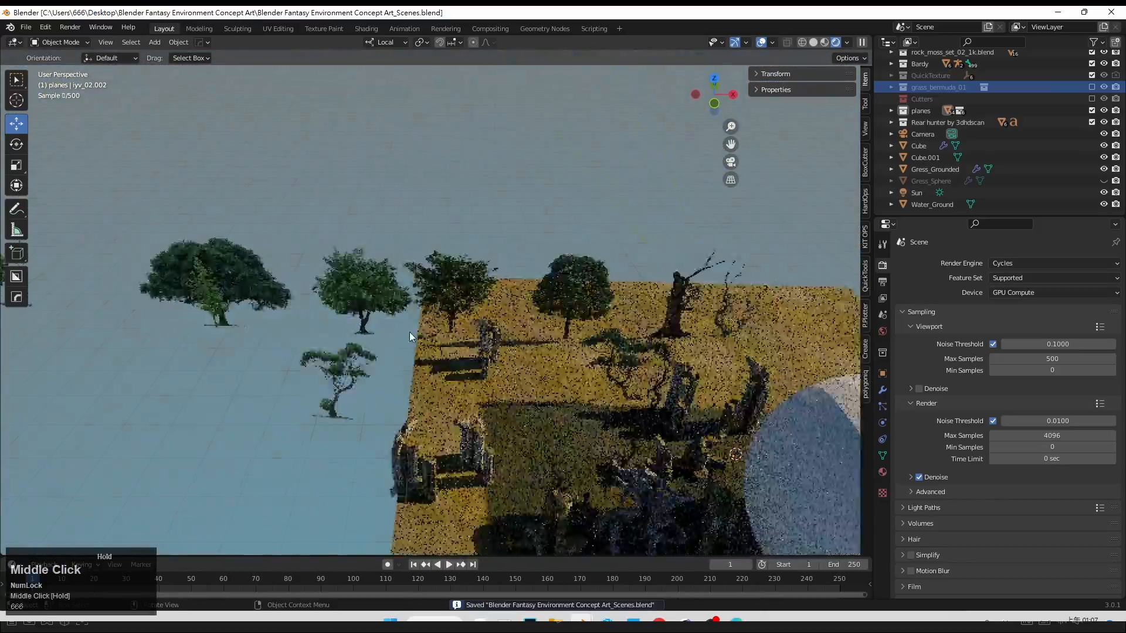
pyautogui.click(260, 278)
pyautogui.moveTo(245, 301); pyautogui.dragTo(595, 303)
pyautogui.click(730, 164)
# Step: Try scaling Tree_05 up and changing its Y location, and undo the location change
pyautogui.press('s')
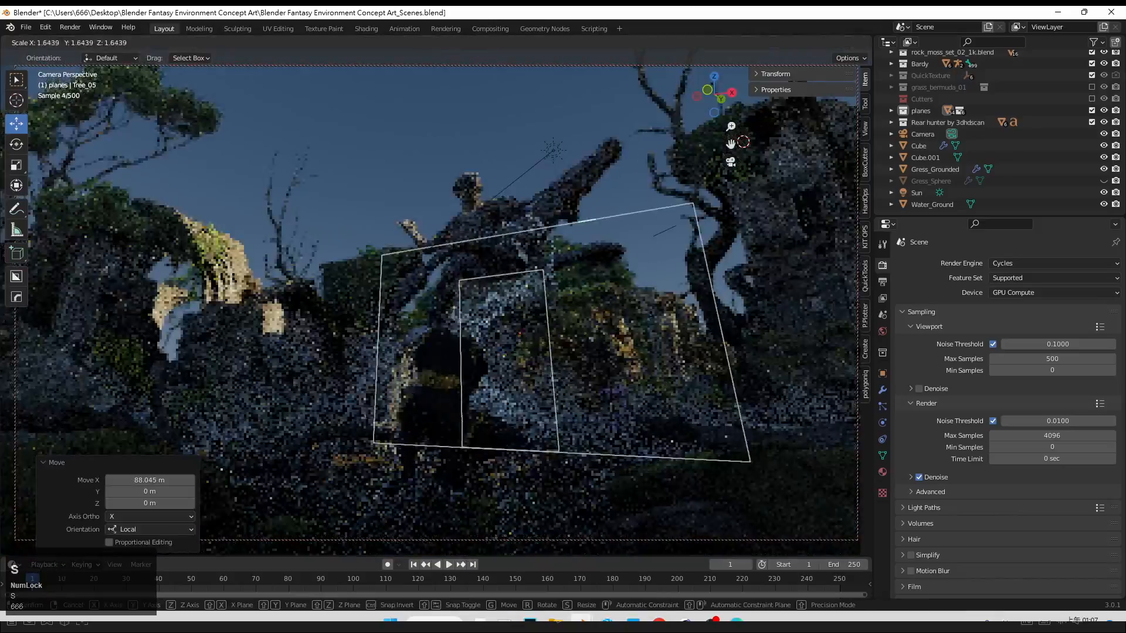
pyautogui.press('Escape')
pyautogui.click(776, 74)
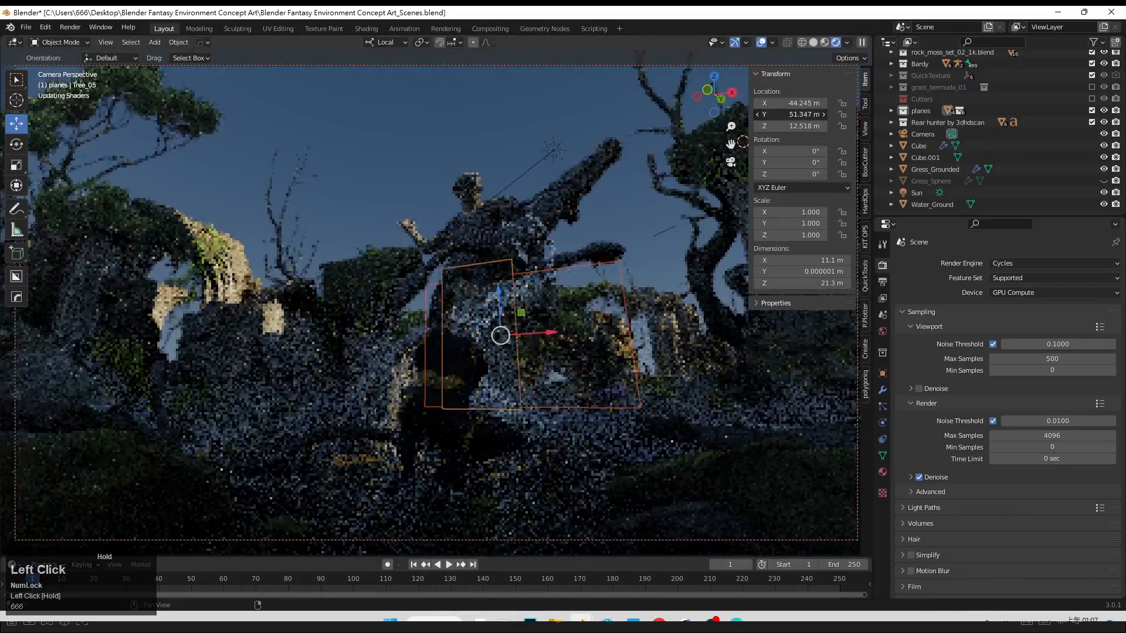
pyautogui.moveTo(791, 114); pyautogui.dragTo(769, 116)
pyautogui.hotkey('ctrl', 'z')
# Step: Rearrange the background trees: shift Tree_06 along local X, Tree_05 by -10.838 m along local Y, and the neighbouring tree to the back edge
pyautogui.click(730, 162)
pyautogui.click(594, 274)
pyautogui.moveTo(624, 282); pyautogui.dragTo(718, 281)
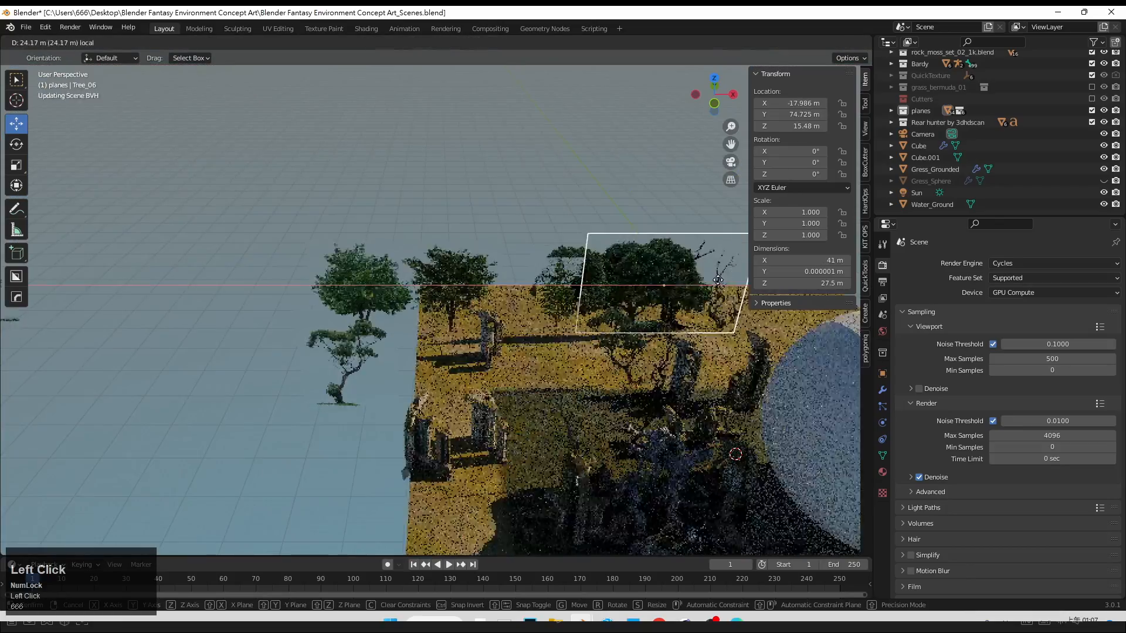
pyautogui.moveTo(718, 280); pyautogui.dragTo(573, 327, button='middle')
pyautogui.click(573, 327)
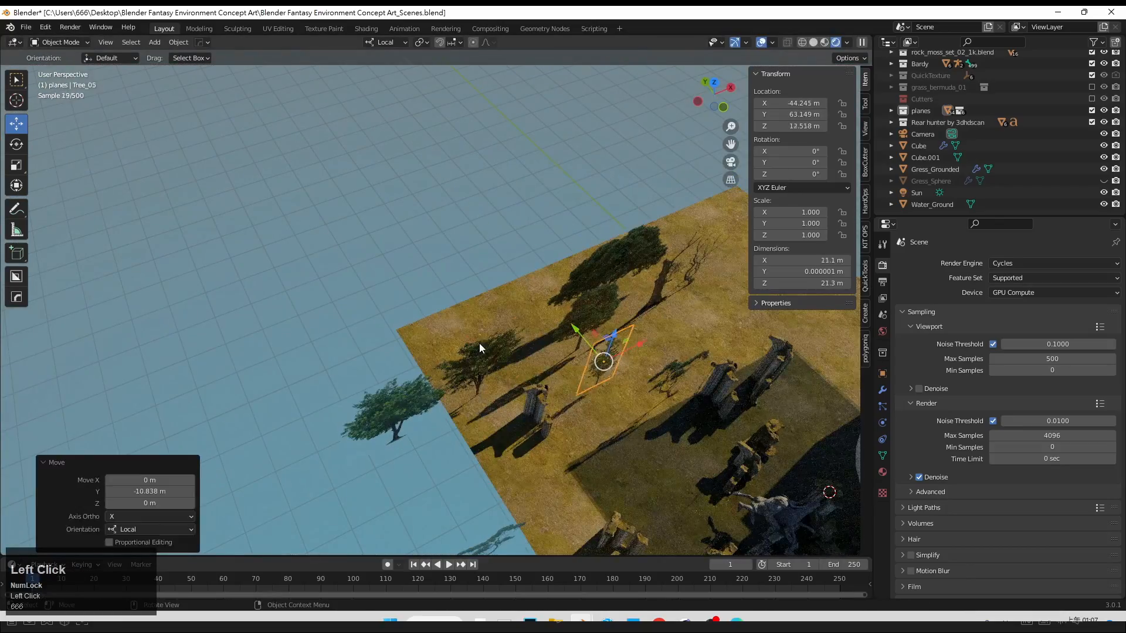
pyautogui.moveTo(480, 343); pyautogui.dragTo(659, 212)
# Step: Move Tree_03 by 41.248 m in X and 12.223 m in Y, and shift it back about 21.6 m along local X
pyautogui.click(401, 395)
pyautogui.moveTo(401, 395); pyautogui.dragTo(413, 408, button='middle')
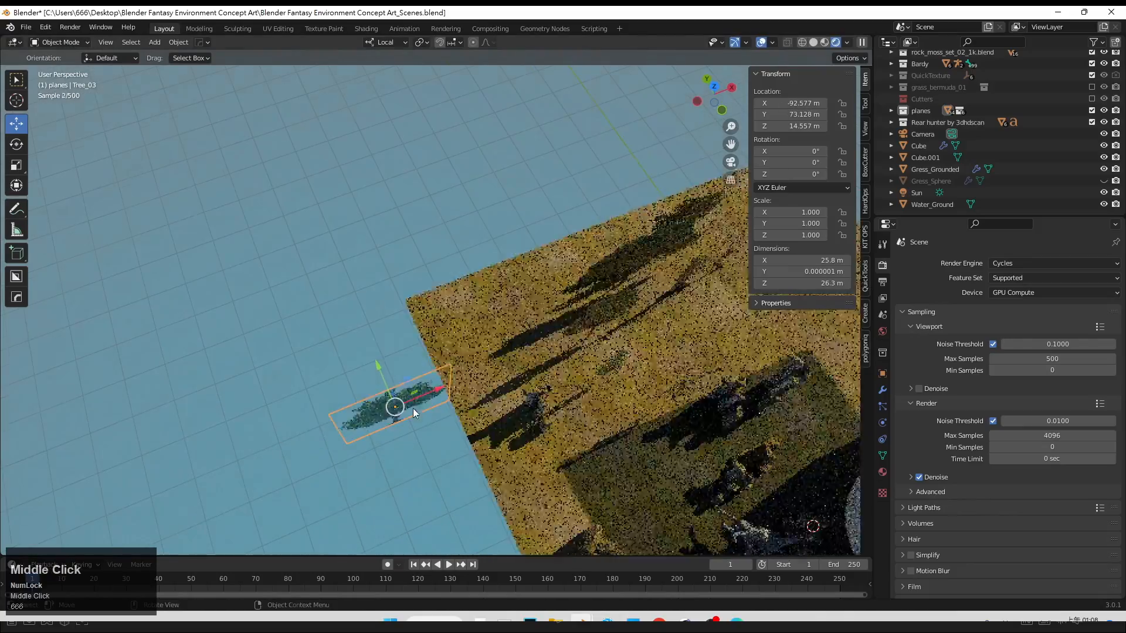
pyautogui.moveTo(409, 387); pyautogui.dragTo(515, 272)
pyautogui.click(731, 162)
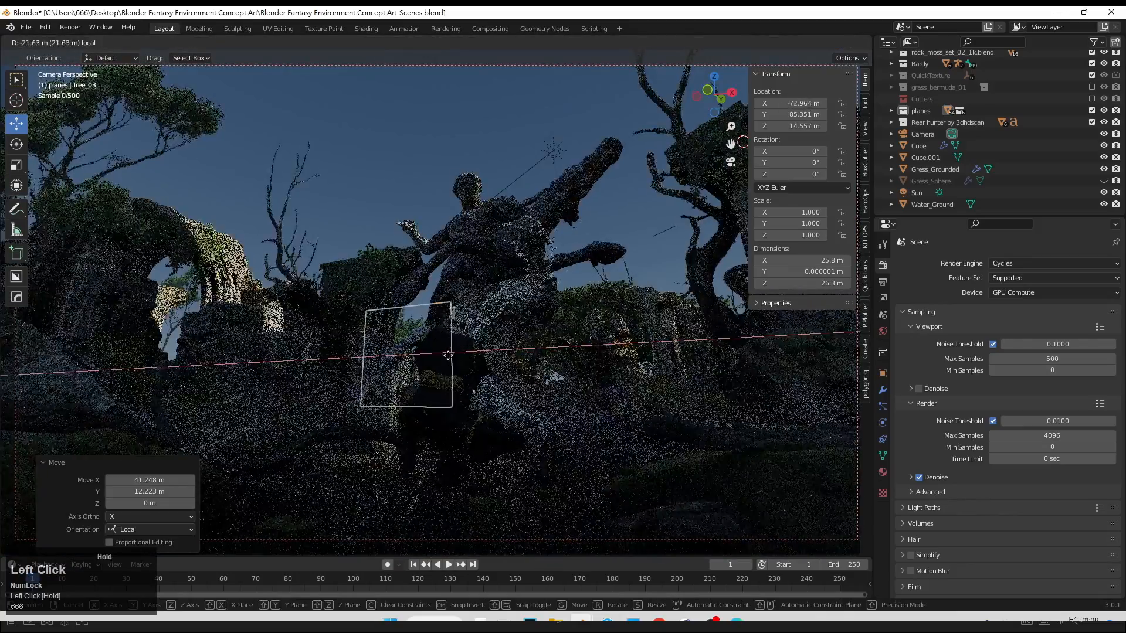
# Step: Move Tree_06 along local X to an X location of -8.4232 m and save the scene
pyautogui.click(618, 281)
pyautogui.click(732, 163)
pyautogui.click(648, 286)
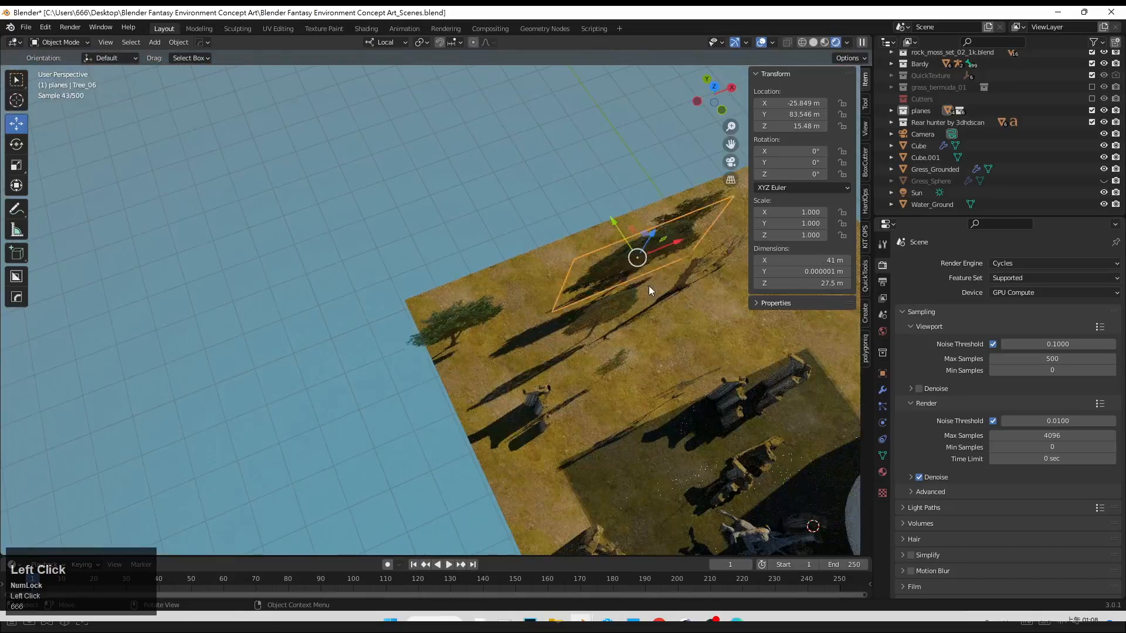
pyautogui.click(731, 163)
pyautogui.moveTo(662, 335); pyautogui.dragTo(761, 335)
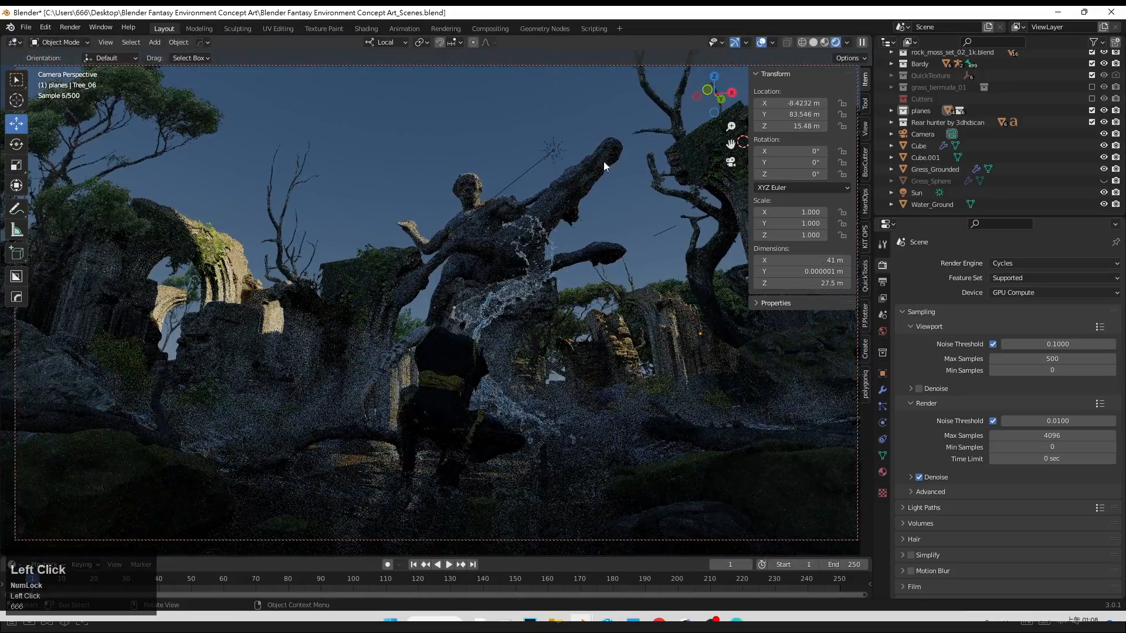
pyautogui.hotkey('ctrl', 's')
pyautogui.click(786, 75)
# Step: Try the Ruins of Hore Abbey model as background scenery and exclude its collection again
pyautogui.click(731, 161)
pyautogui.scroll(3, 913, 164)
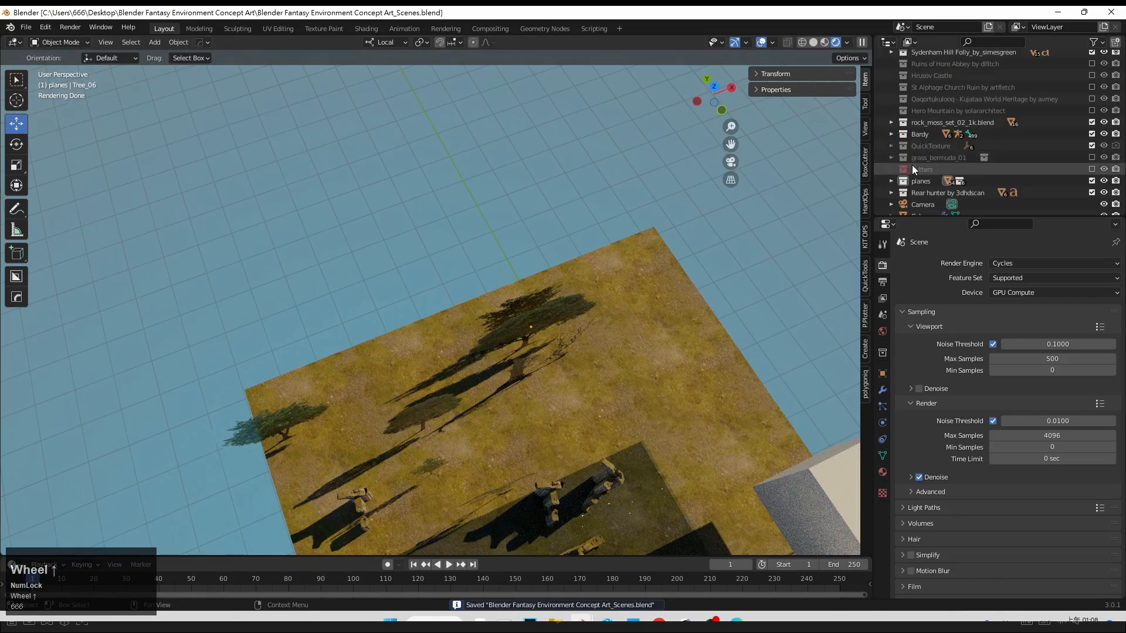
pyautogui.moveTo(540, 234); pyautogui.dragTo(675, 293, button='middle')
pyautogui.scroll(2, 1028, 89)
pyautogui.click(1093, 79)
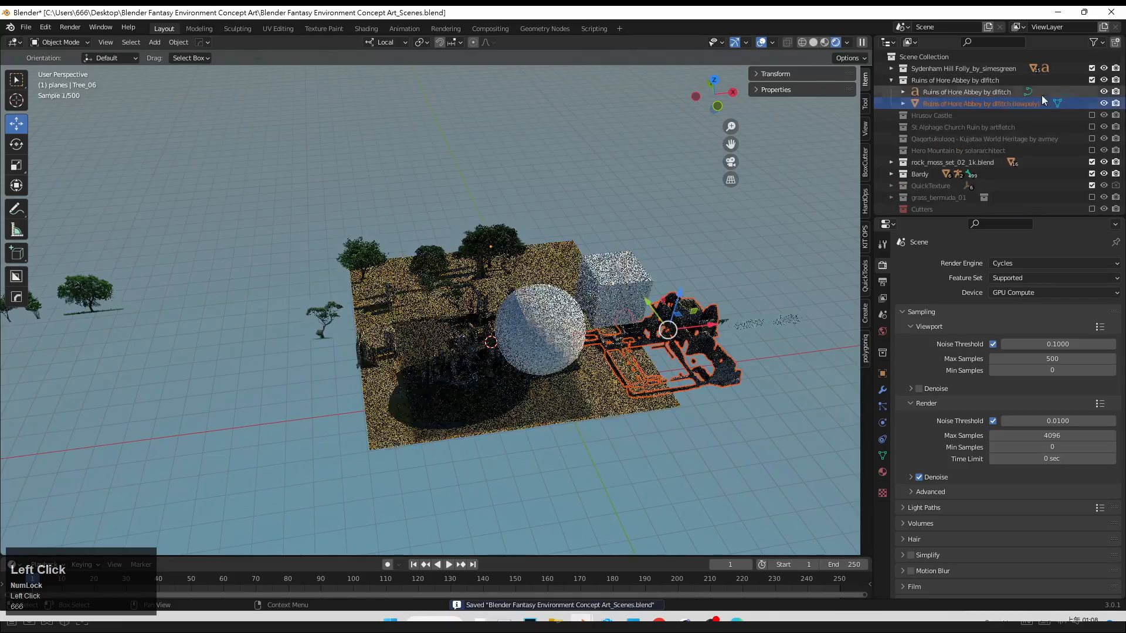
pyautogui.moveTo(695, 314); pyautogui.dragTo(517, 245)
pyautogui.click(731, 162)
pyautogui.moveTo(804, 359); pyautogui.dragTo(658, 362)
pyautogui.click(1092, 80)
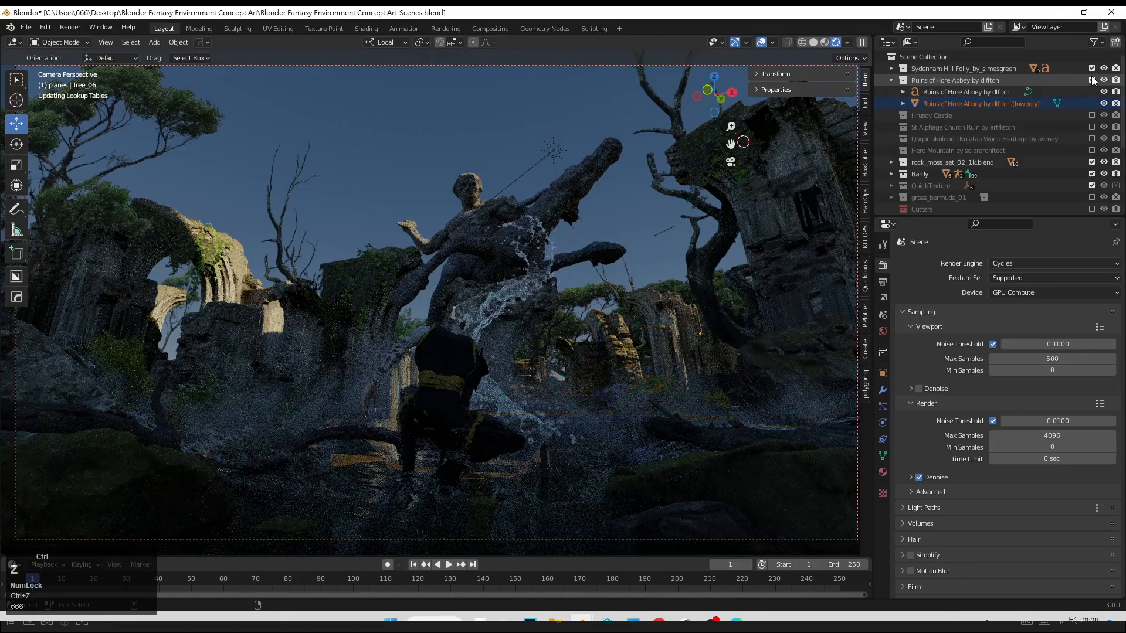
# Step: Save the scene and enable the Hrusov Castle collection
pyautogui.click(730, 163)
pyautogui.hotkey('ctrl', 's')
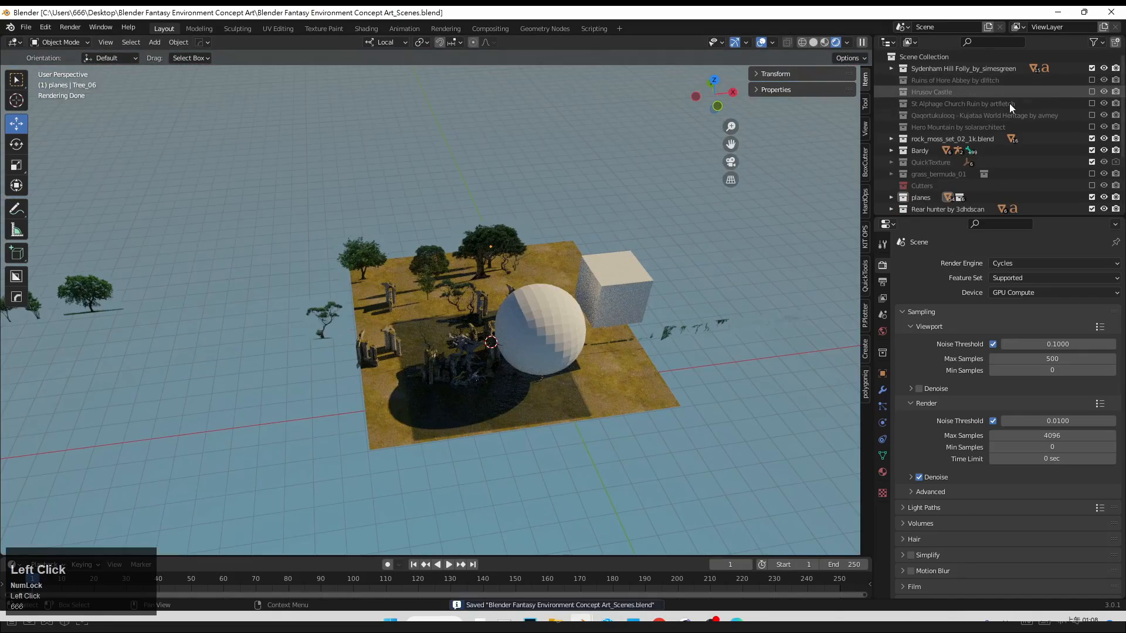
pyautogui.click(1092, 91)
pyautogui.doubleClick(922, 92)
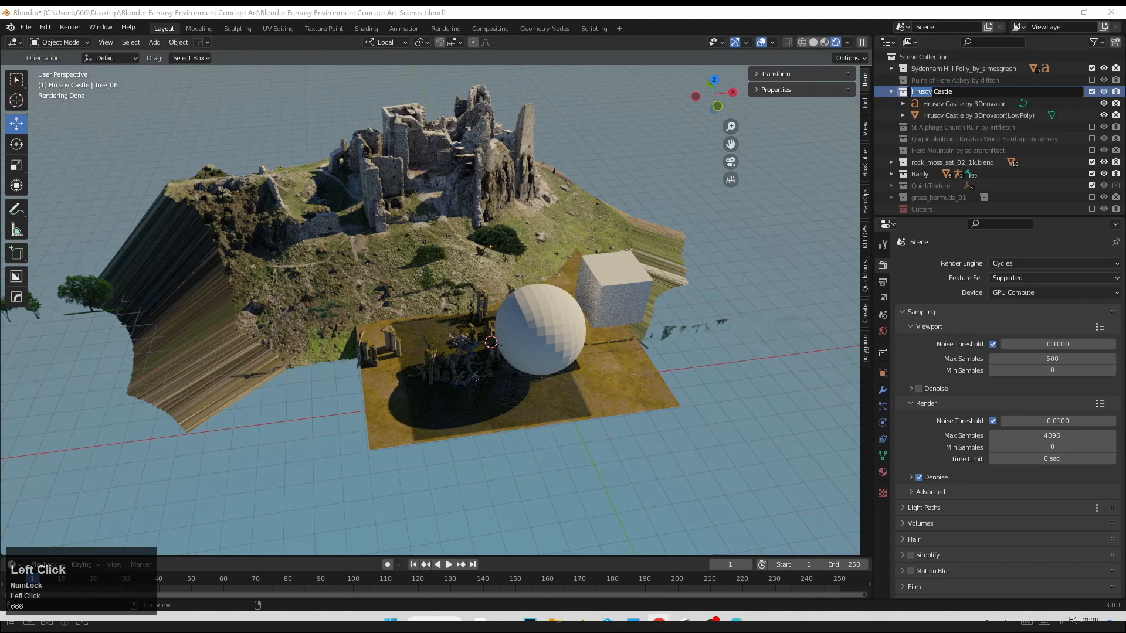
pyautogui.click(475, 204)
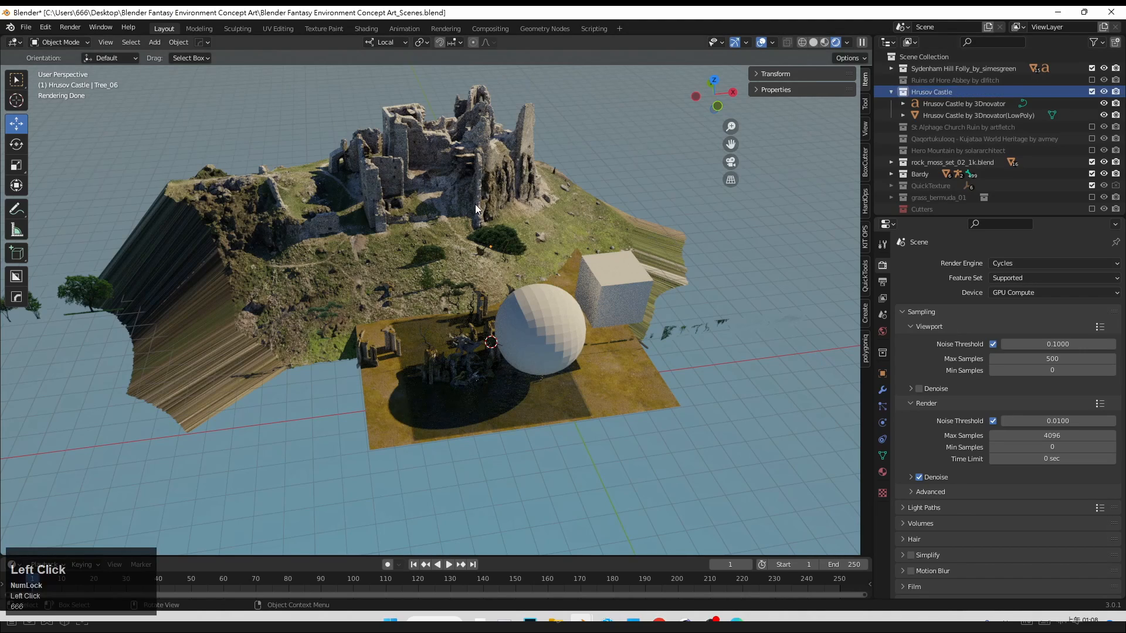
# Step: Position the Hrusov Castle model behind the ruins in the camera view with a Y location of 180.73 m
pyautogui.moveTo(575, 189); pyautogui.dragTo(616, 306, button='middle')
pyautogui.click(730, 162)
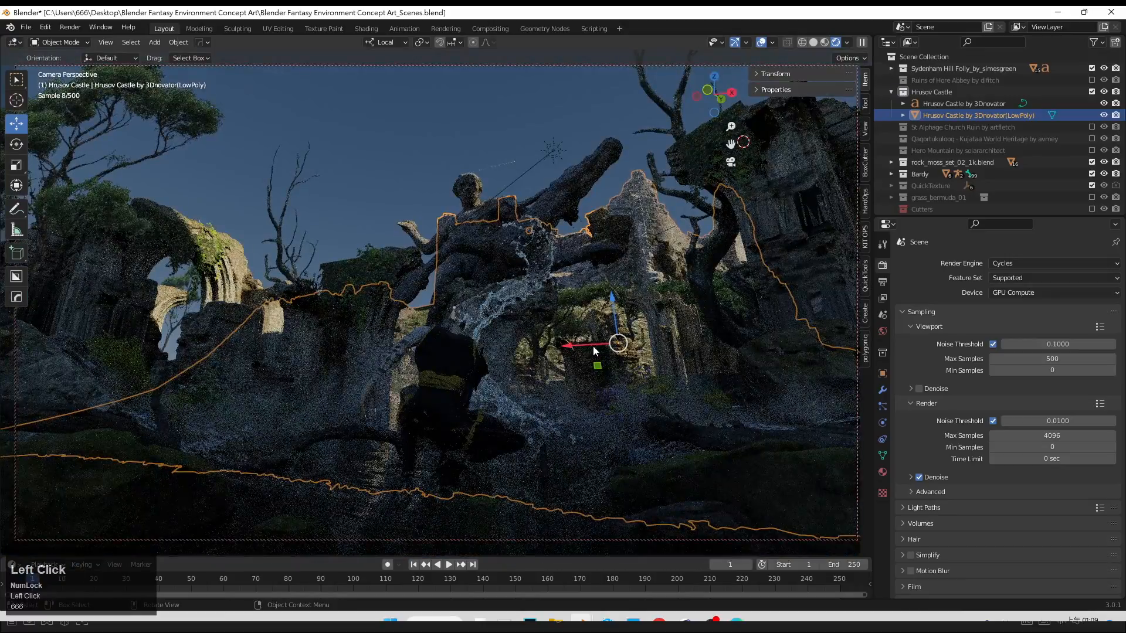
pyautogui.click(775, 74)
pyautogui.moveTo(801, 115); pyautogui.dragTo(807, 115)
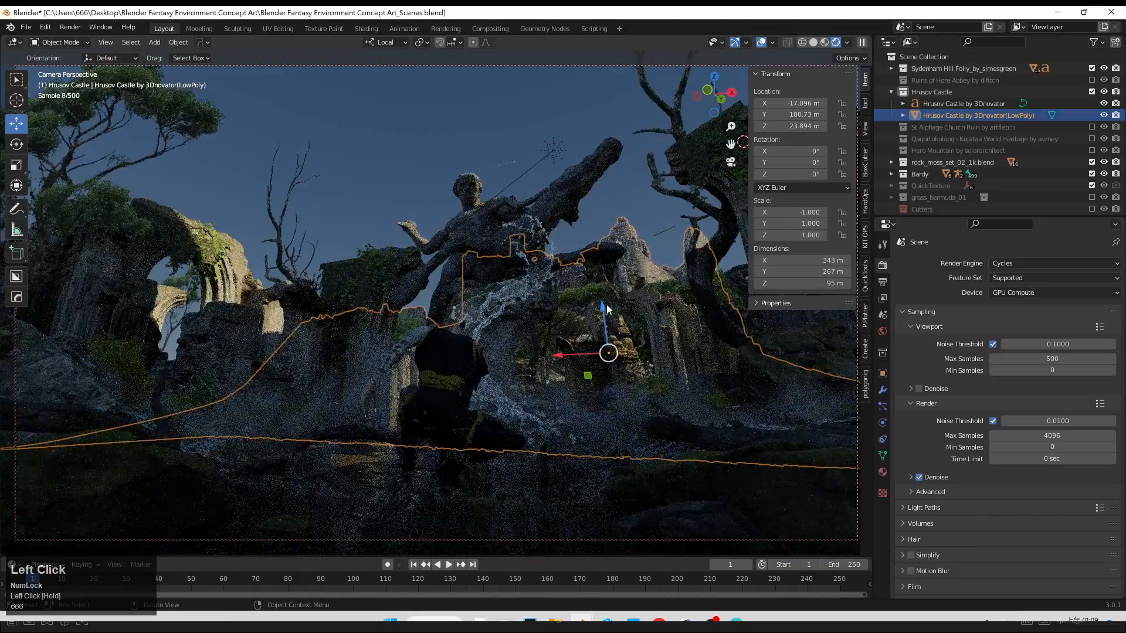
# Step: Shift the castle to X 7.7196 m and Z 37.751 m, increase its Y location, and save the scene
pyautogui.moveTo(603, 310); pyautogui.dragTo(601, 291)
pyautogui.moveTo(578, 336); pyautogui.dragTo(631, 336)
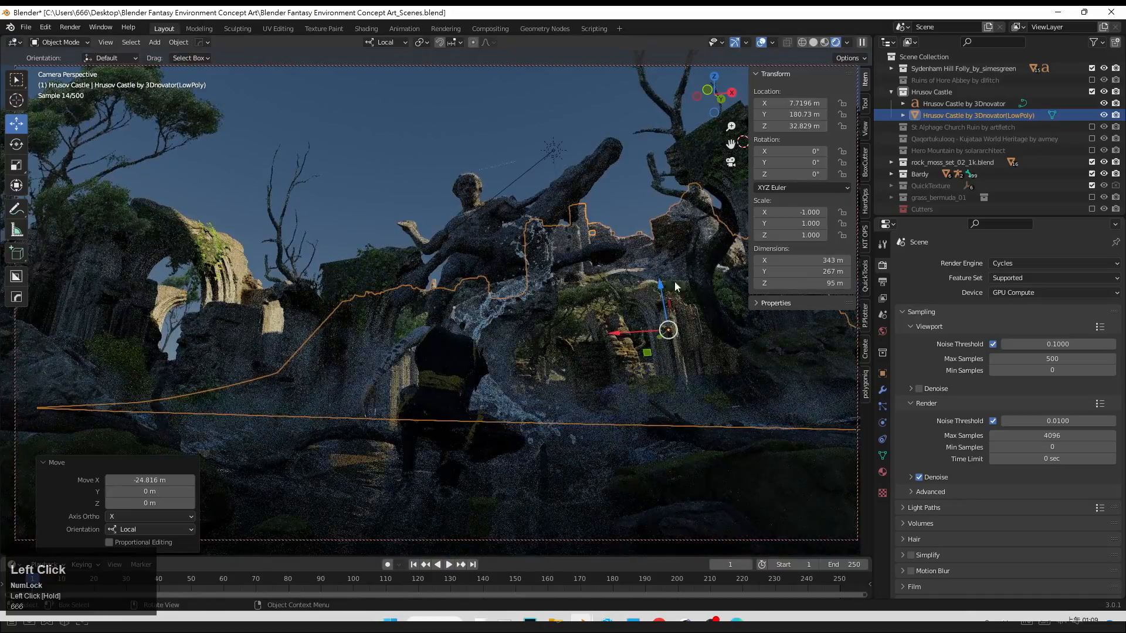
pyautogui.moveTo(674, 282); pyautogui.dragTo(675, 272)
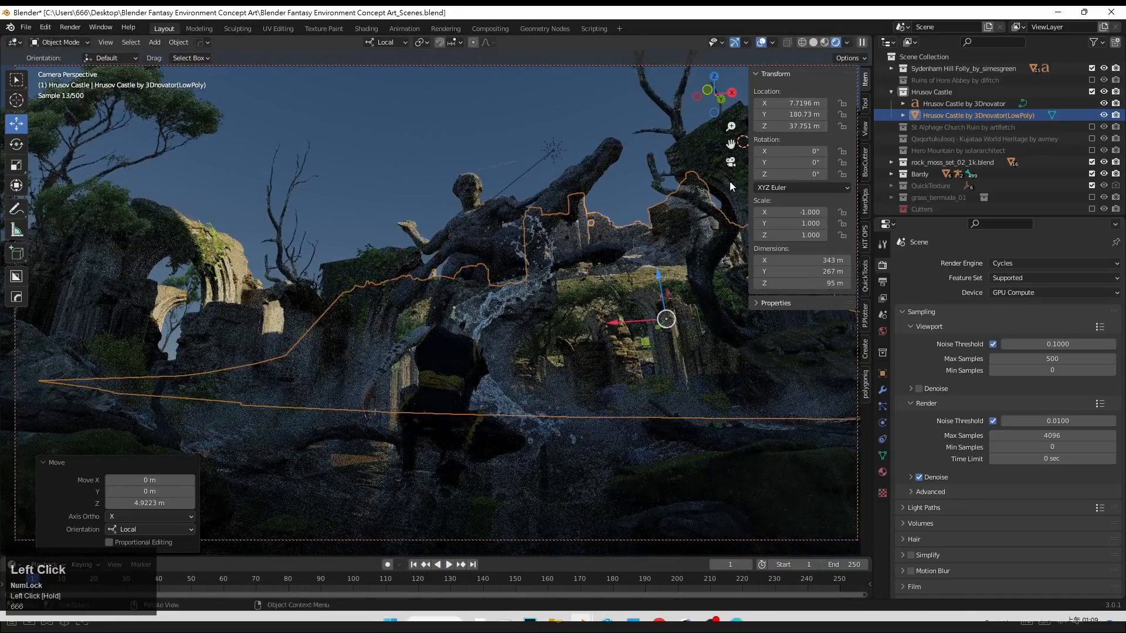
pyautogui.moveTo(792, 114); pyautogui.dragTo(836, 114)
pyautogui.click(532, 146)
pyautogui.click(775, 74)
pyautogui.hotkey('ctrl', 's')
# Step: Collapse the Hrusov Castle collection, enable the Hero Mountain collection and select the mountain
pyautogui.click(731, 163)
pyautogui.scroll(-4, 519, 245)
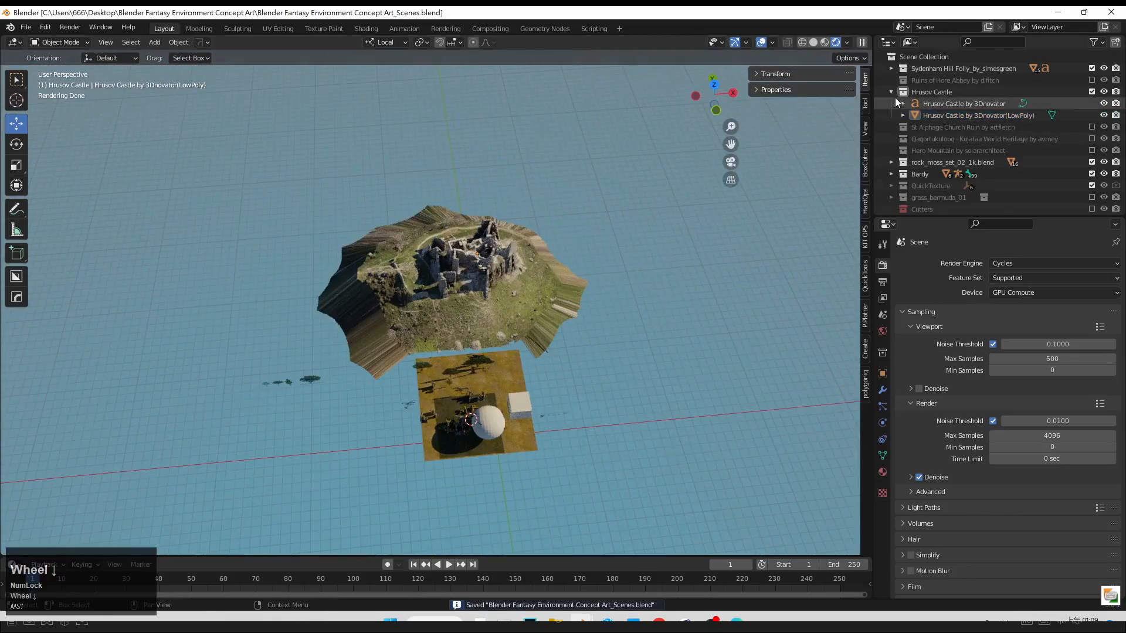
pyautogui.click(892, 93)
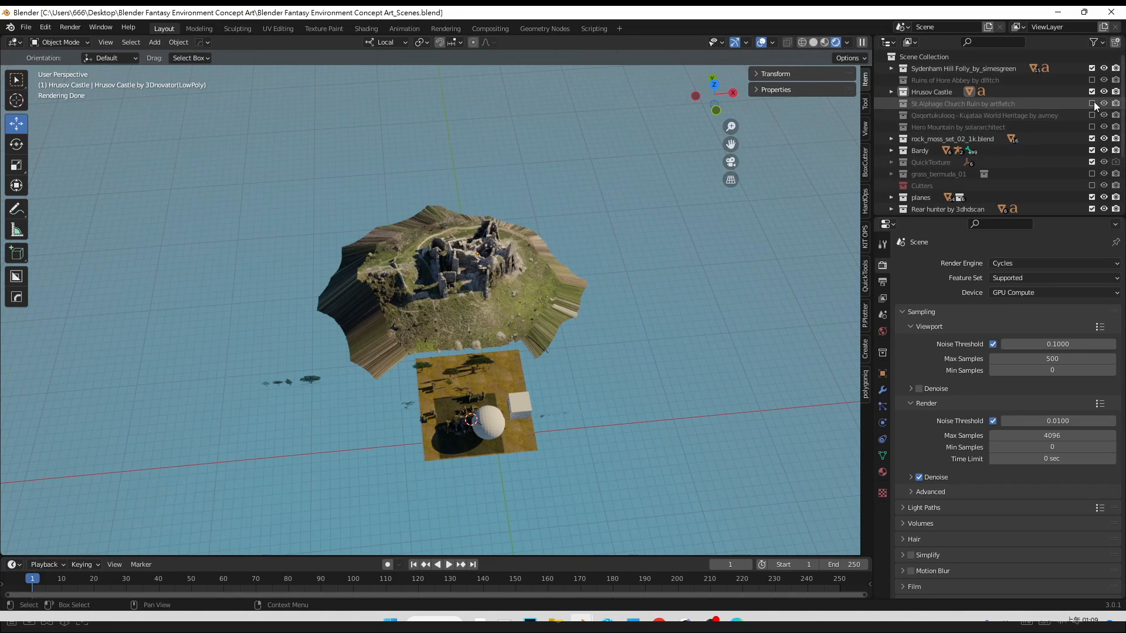
pyautogui.click(1091, 127)
pyautogui.click(977, 127)
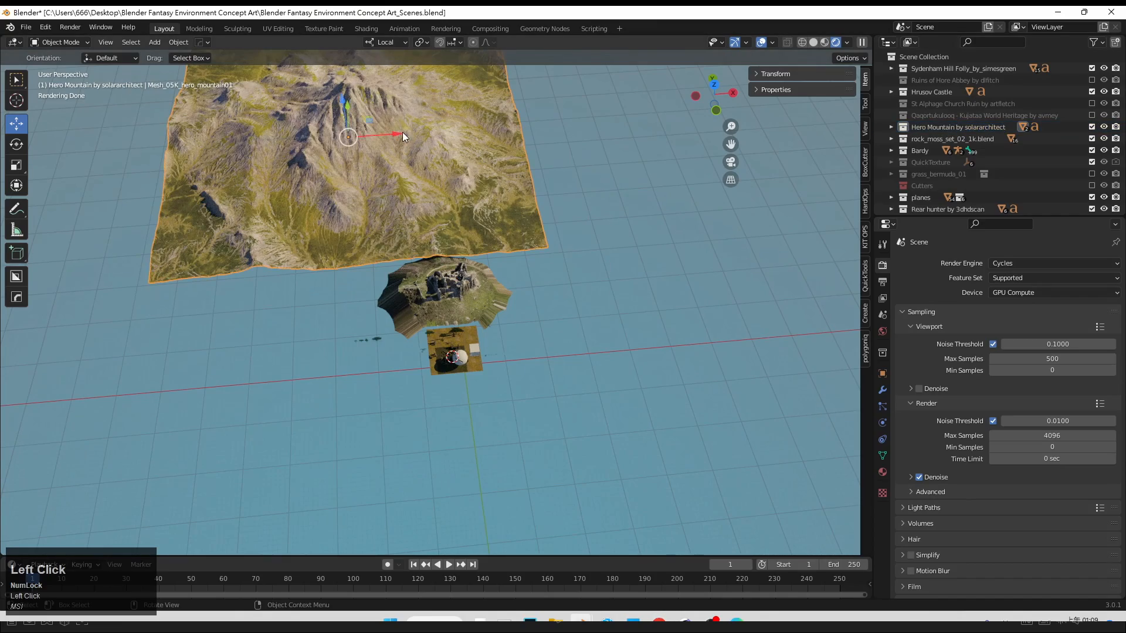
# Step: Move the mountain -313.93 m along its local X axis and enlarge it uniformly by about 1.42 times
pyautogui.moveTo(402, 132); pyautogui.dragTo(392, 166, button='middle')
pyautogui.moveTo(375, 94); pyautogui.dragTo(435, 94)
pyautogui.click(731, 162)
pyautogui.moveTo(600, 421); pyautogui.dragTo(470, 419)
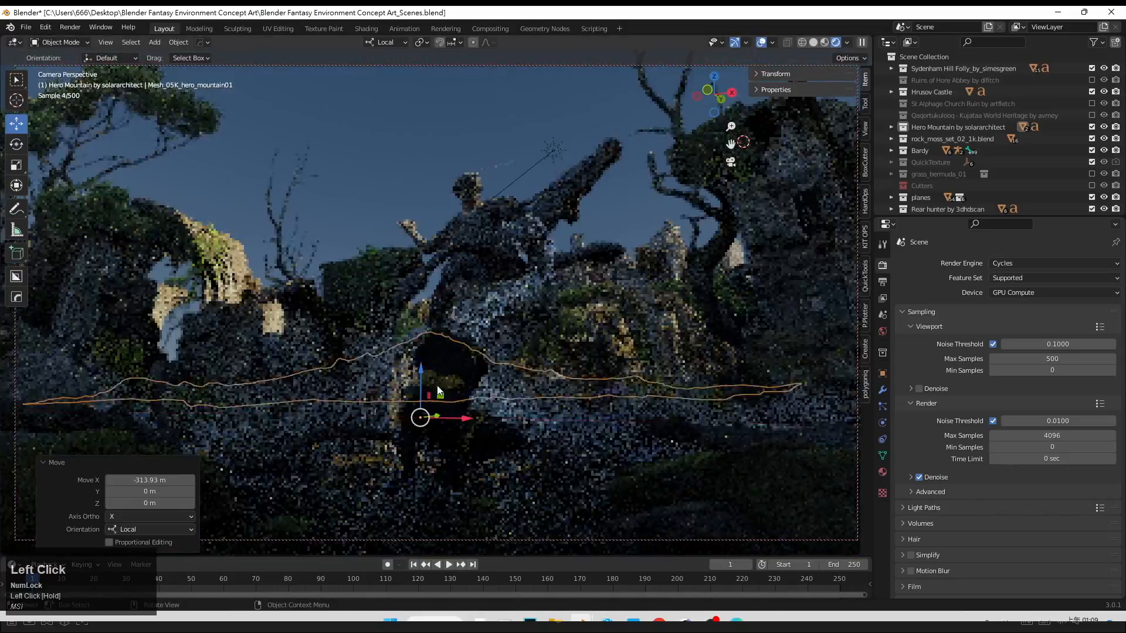
pyautogui.click(775, 74)
pyautogui.press('s')
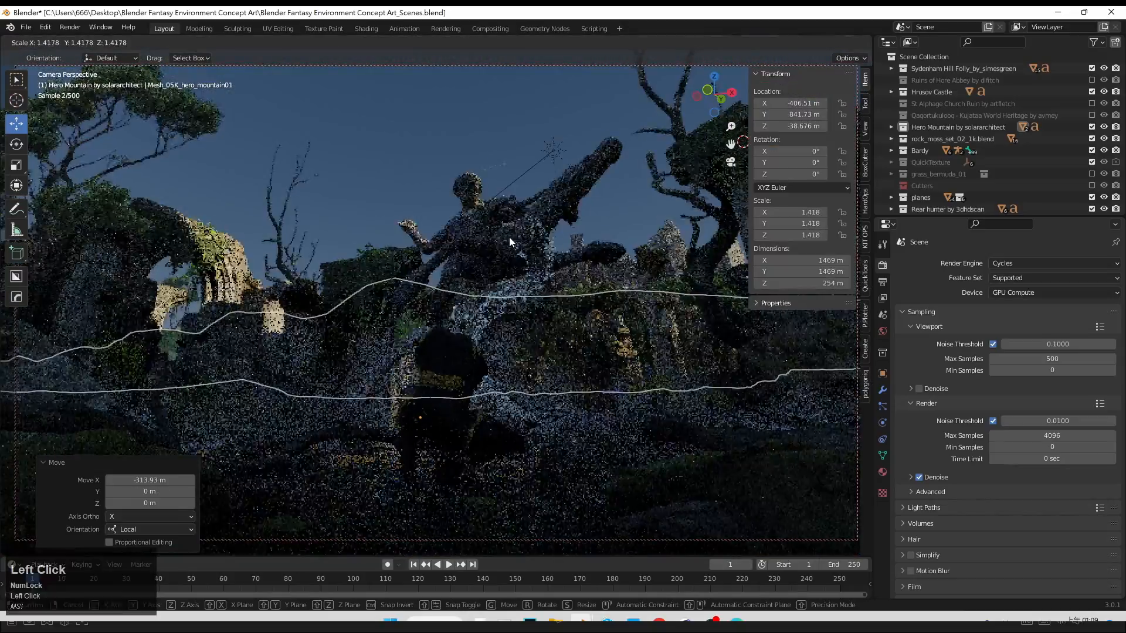
pyautogui.click(509, 237)
# Step: Move the mountain 170.02 m in X and 159.15 m in Y, scale it up uniformly and apply the scale
pyautogui.click(727, 163)
pyautogui.scroll(-3, 499, 188)
pyautogui.moveTo(372, 156); pyautogui.dragTo(407, 124)
pyautogui.moveTo(447, 197); pyautogui.dragTo(460, 144, button='middle')
pyautogui.press('s')
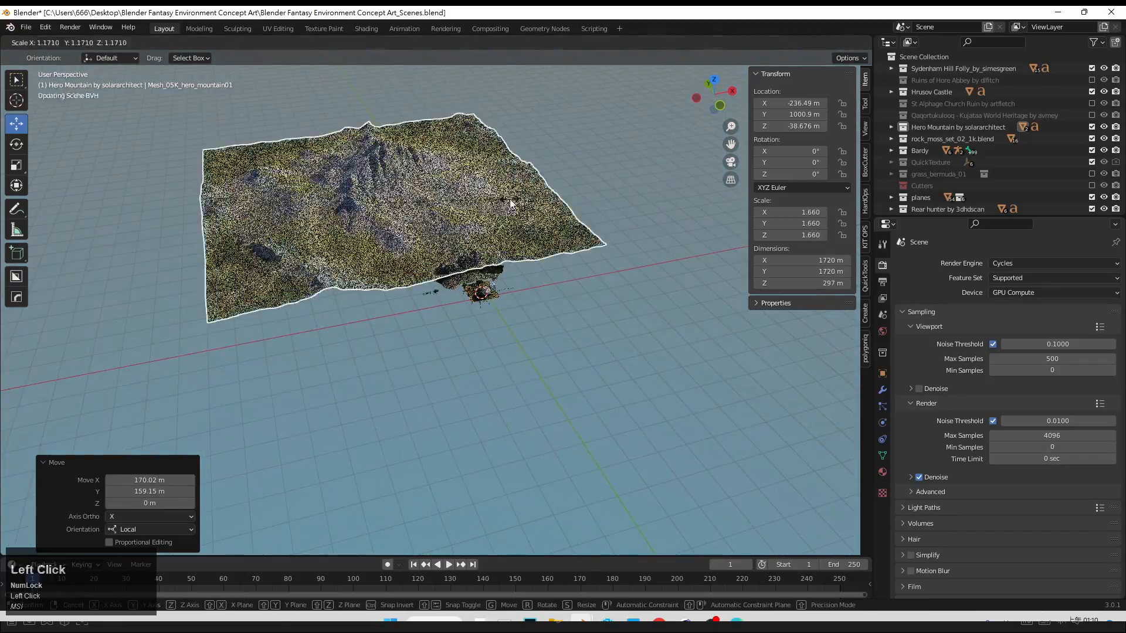
pyautogui.click(510, 203)
pyautogui.hotkey('ctrl', 'a')
pyautogui.click(510, 203)
# Step: Push the mountain back to X 211.29 m, Y 1968.7 m, Z -168.1 m, enlarge it to 3392 m wide and apply the scale
pyautogui.moveTo(375, 159); pyautogui.dragTo(407, 94)
pyautogui.press('s')
pyautogui.click(527, 190)
pyautogui.hotkey('ctrl', 'a')
pyautogui.click(527, 190)
pyautogui.click(730, 163)
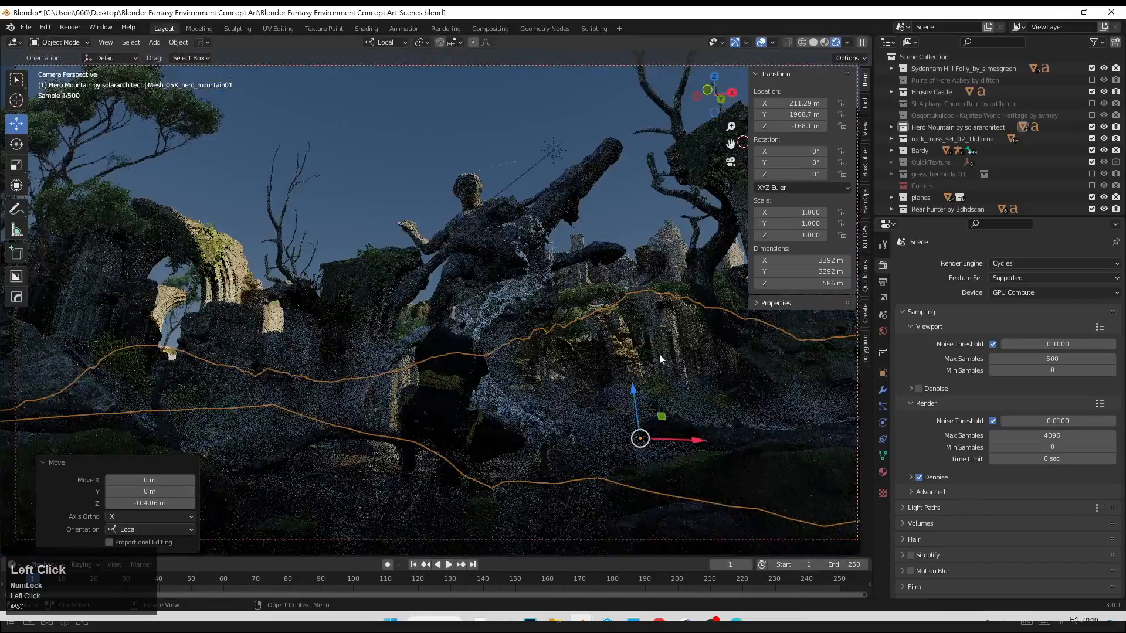
# Step: Shift the mountain along X in the camera view, stretch its height to 969 m and apply the scale
pyautogui.moveTo(697, 441); pyautogui.dragTo(499, 434)
pyautogui.click(16, 165)
pyautogui.moveTo(441, 383); pyautogui.dragTo(441, 350)
pyautogui.hotkey('ctrl', 'a')
pyautogui.click(454, 354)
# Step: Raise the mountain slightly and slide it sideways behind the castle and ruins
pyautogui.click(17, 124)
pyautogui.moveTo(492, 430)
pyautogui.mouseDown()
pyautogui.moveTo(445, 417)
pyautogui.moveTo(502, 412)
pyautogui.mouseUp()
pyautogui.click(730, 163)
pyautogui.moveTo(375, 170); pyautogui.dragTo(396, 228, button='middle')
pyautogui.moveTo(390, 224); pyautogui.dragTo(520, 217)
# Step: Reposition the mountain in the camera view at X -1269.6 m and Z -242.46 m
pyautogui.click(730, 163)
pyautogui.moveTo(673, 468); pyautogui.dragTo(610, 456)
pyautogui.hotkey('ctrl', 'z')
pyautogui.moveTo(631, 418); pyautogui.dragTo(631, 438)
pyautogui.moveTo(673, 488); pyautogui.dragTo(376, 467)
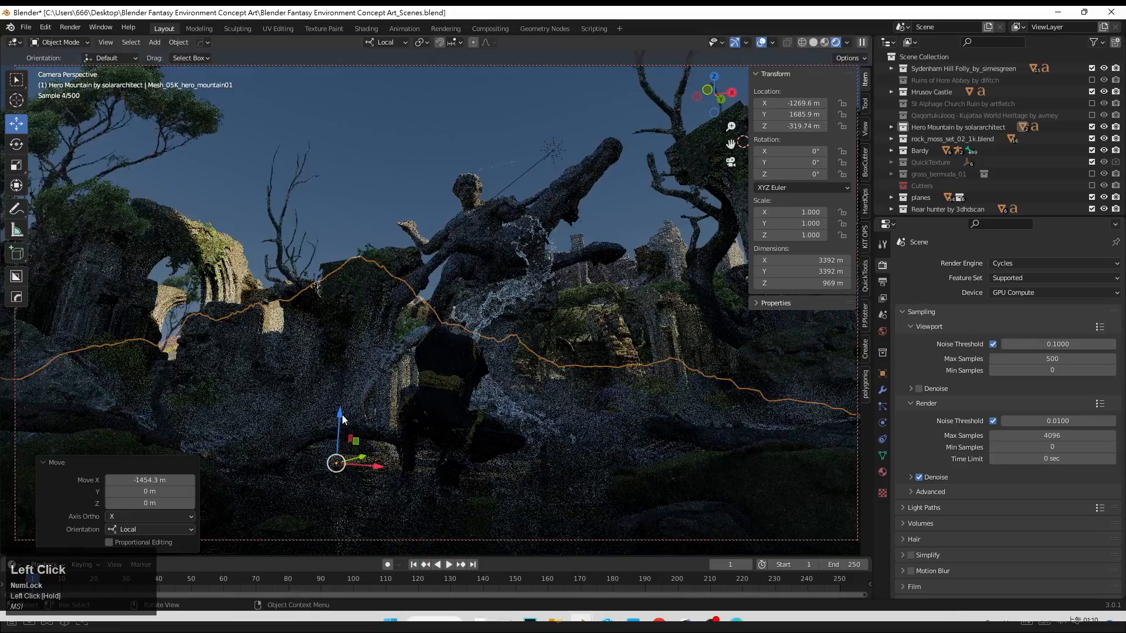
pyautogui.moveTo(343, 420); pyautogui.dragTo(344, 398)
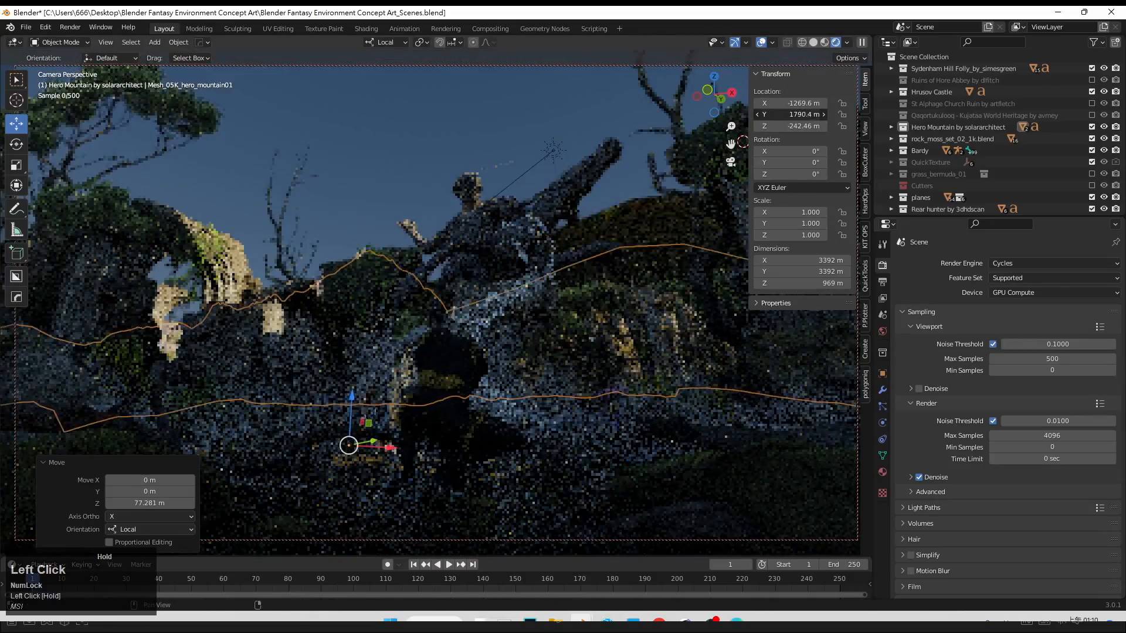
# Step: Move the mountain to X -1617.7 m, Y 1786.3 m and Z -163.66 m, and rotate it 6.21° around Z
pyautogui.moveTo(790, 115); pyautogui.dragTo(811, 114)
pyautogui.moveTo(391, 449); pyautogui.dragTo(347, 438)
pyautogui.click(16, 124)
pyautogui.moveTo(305, 395)
pyautogui.mouseDown()
pyautogui.moveTo(306, 371)
pyautogui.moveTo(306, 382)
pyautogui.mouseUp()
# Step: Set the mountain's Z rotation to 13.2° and move it to X -133.68 m and Y 2133.8 m
pyautogui.click(17, 145)
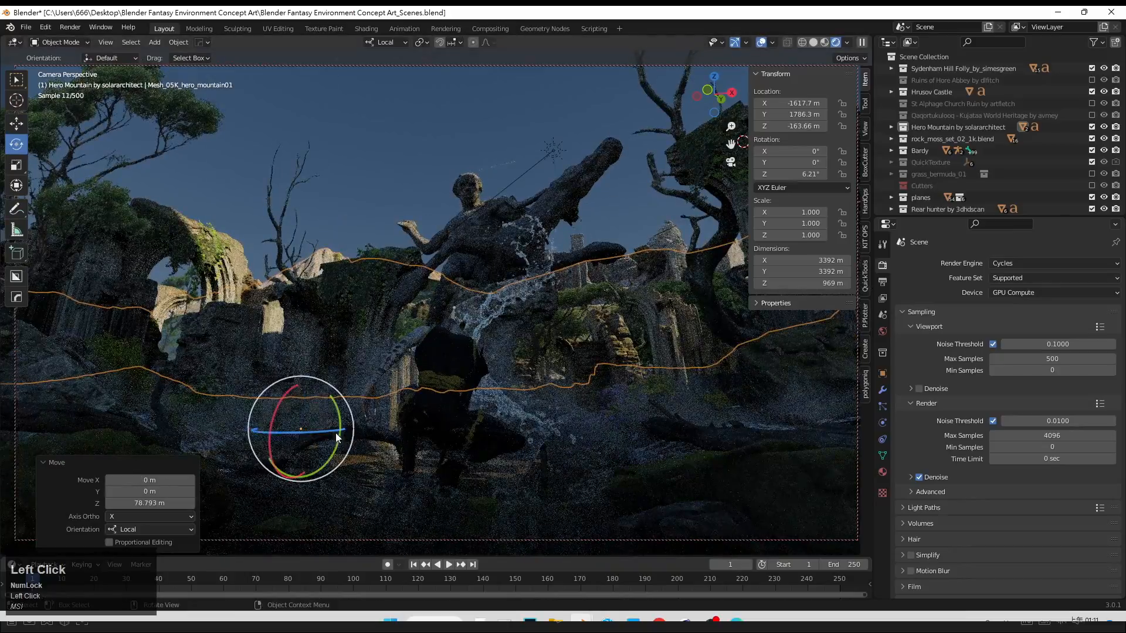
pyautogui.moveTo(338, 432); pyautogui.dragTo(616, 435)
pyautogui.click(16, 123)
pyautogui.click(691, 182)
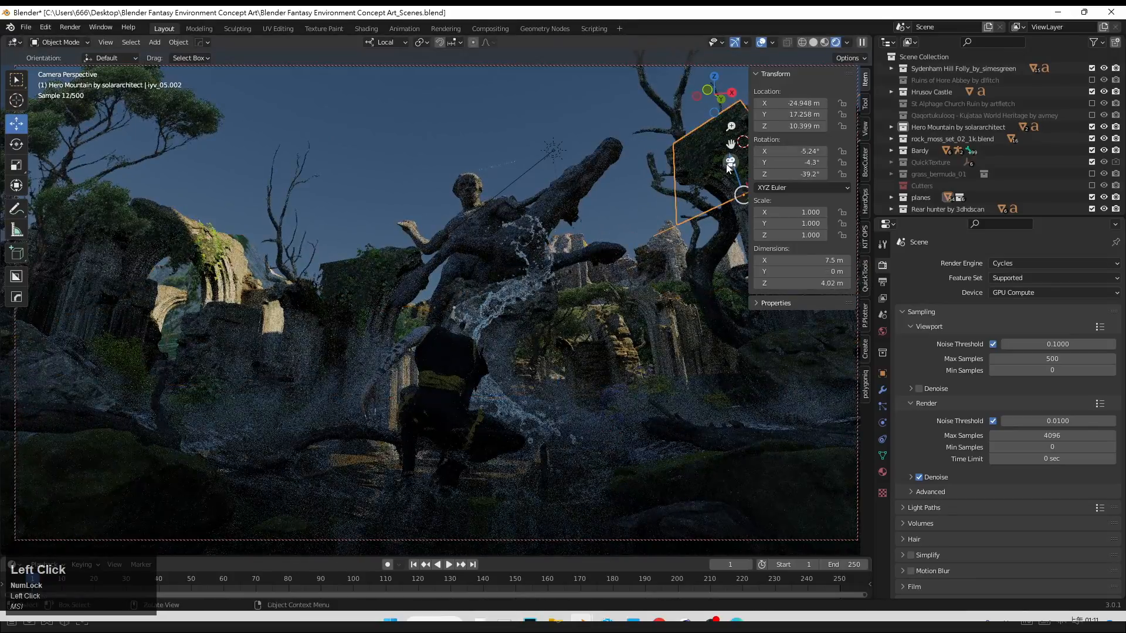
pyautogui.hotkey('ctrl', 'z')
pyautogui.click(501, 138)
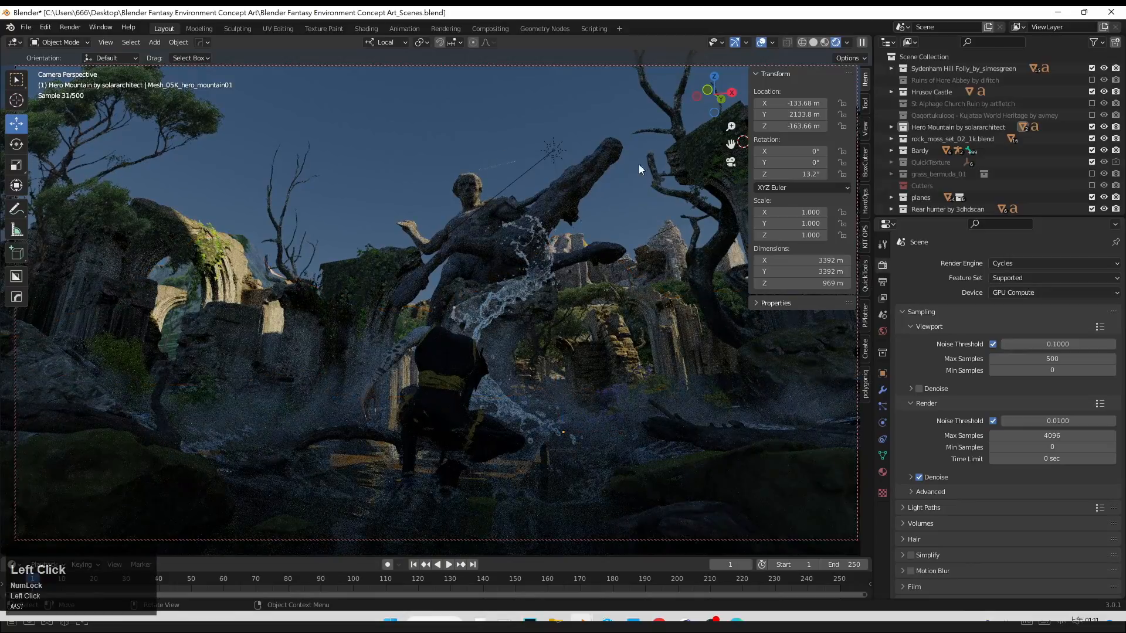
# Step: Move the mountain to X -456.82 m and Y 2175.2 m, enlarge it to 5197 m wide and apply the scale
pyautogui.click(731, 161)
pyautogui.click(651, 182)
pyautogui.moveTo(634, 182); pyautogui.dragTo(571, 251, button='middle')
pyautogui.keyDown('shift'); pyautogui.moveTo(496, 94); pyautogui.dragTo(490, 187, button='middle'); pyautogui.keyUp('shift')
pyautogui.moveTo(491, 188); pyautogui.dragTo(453, 184)
pyautogui.press('s')
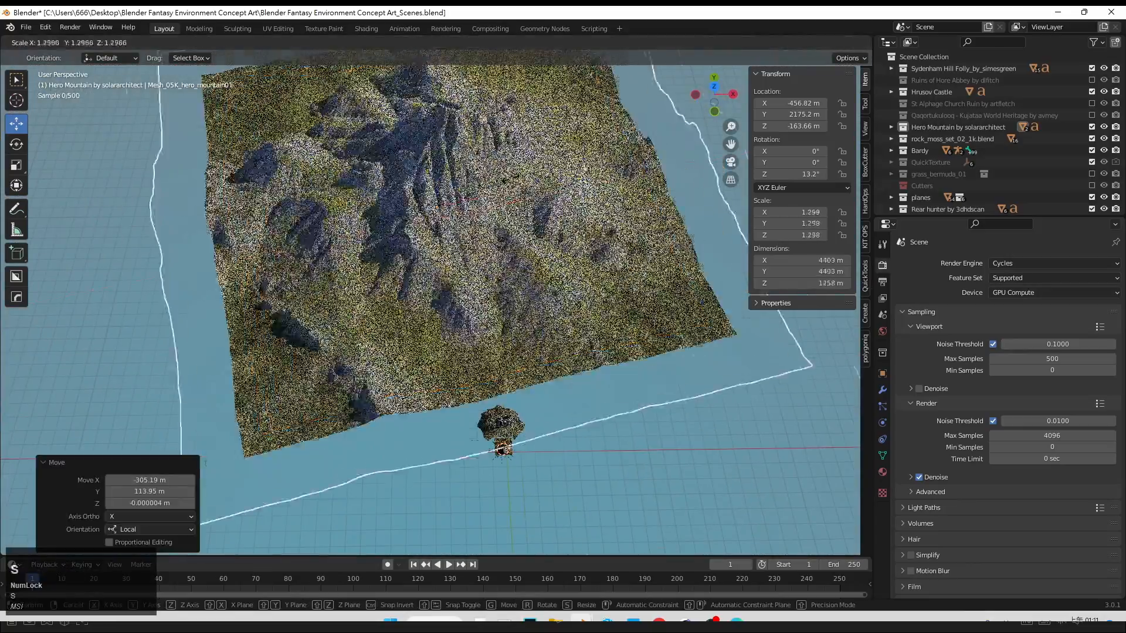
pyautogui.click(507, 270)
pyautogui.hotkey('ctrl', 'a')
pyautogui.click(487, 174)
# Step: Lower the mountain to Z -422.28 m, check it through the camera and undo the last transform change
pyautogui.moveTo(487, 174); pyautogui.dragTo(488, 130, button='middle')
pyautogui.moveTo(427, 230); pyautogui.dragTo(427, 271)
pyautogui.click(731, 162)
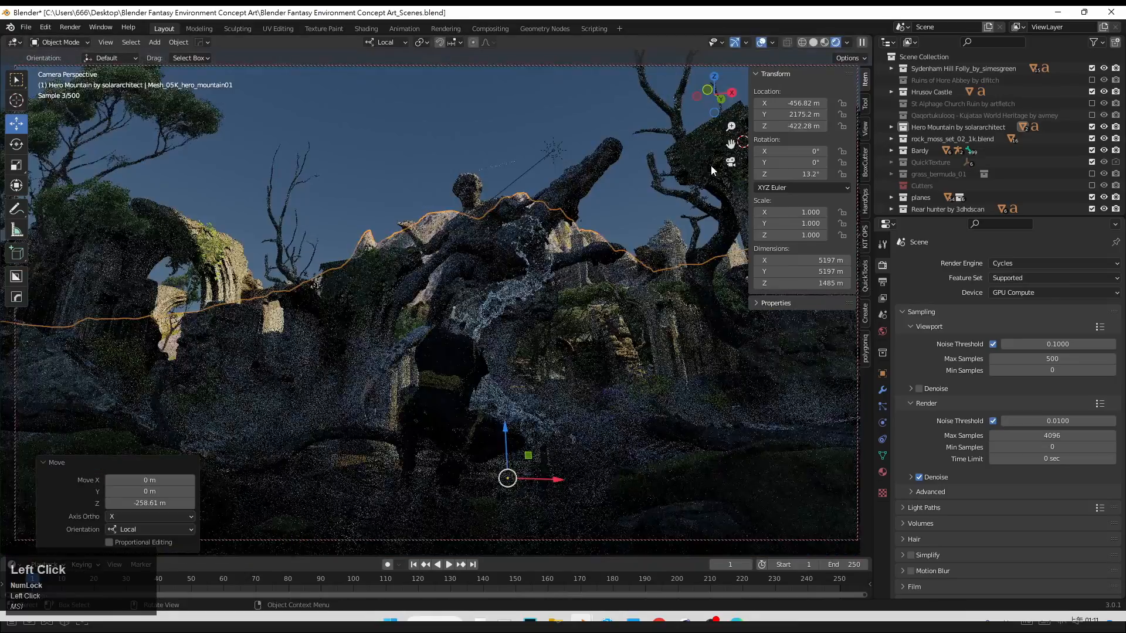
pyautogui.moveTo(791, 126); pyautogui.dragTo(768, 103)
pyautogui.hotkey('ctrl', 'z')
# Step: Adjust the enlarged mountain's placement from an overview, and shift it along X in the camera view
pyautogui.moveTo(537, 468); pyautogui.dragTo(552, 467)
pyautogui.scroll(-5, 497, 322)
pyautogui.moveTo(552, 467); pyautogui.dragTo(447, 268, button='middle')
pyautogui.moveTo(447, 269); pyautogui.dragTo(476, 252)
pyautogui.click(731, 162)
pyautogui.moveTo(585, 455); pyautogui.dragTo(372, 453)
# Step: Select the Hrusov Castle model, raise it slightly and shift it 19.078 m along its local X axis
pyautogui.click(682, 235)
pyautogui.scroll(-10, 501, 402)
pyautogui.moveTo(587, 329); pyautogui.dragTo(500, 312, button='middle')
pyautogui.scroll(5, 482, 397)
pyautogui.click(475, 387)
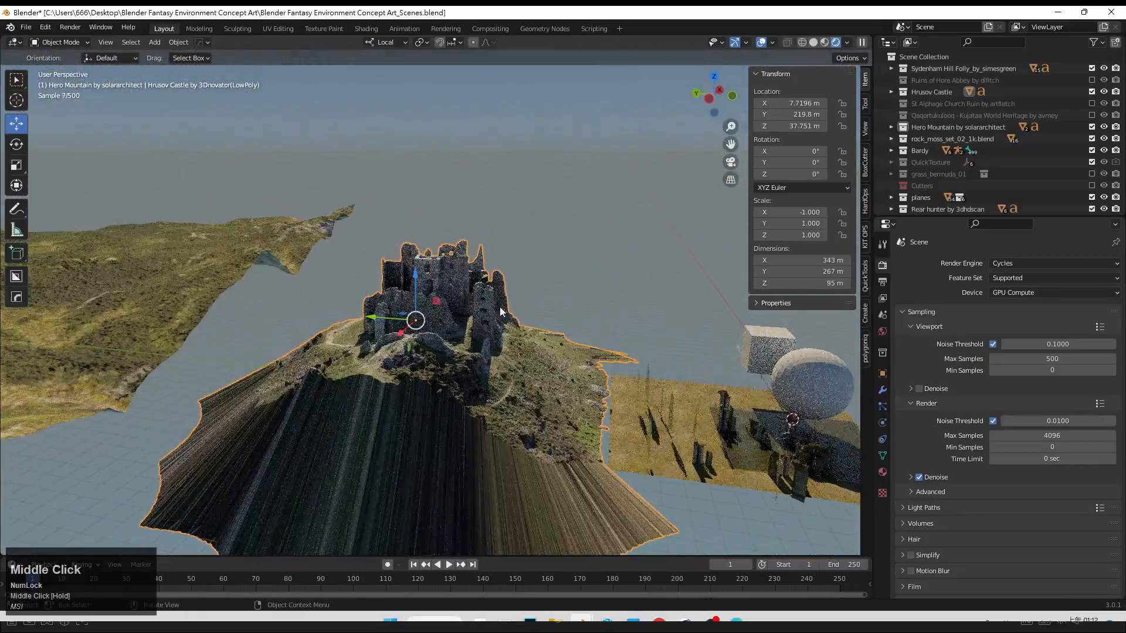
pyautogui.click(730, 162)
pyautogui.moveTo(645, 288); pyautogui.dragTo(643, 268)
pyautogui.moveTo(610, 322); pyautogui.dragTo(576, 324)
# Step: Hide the floating Hrusov Castle title text object in both the viewport and renders
pyautogui.click(769, 74)
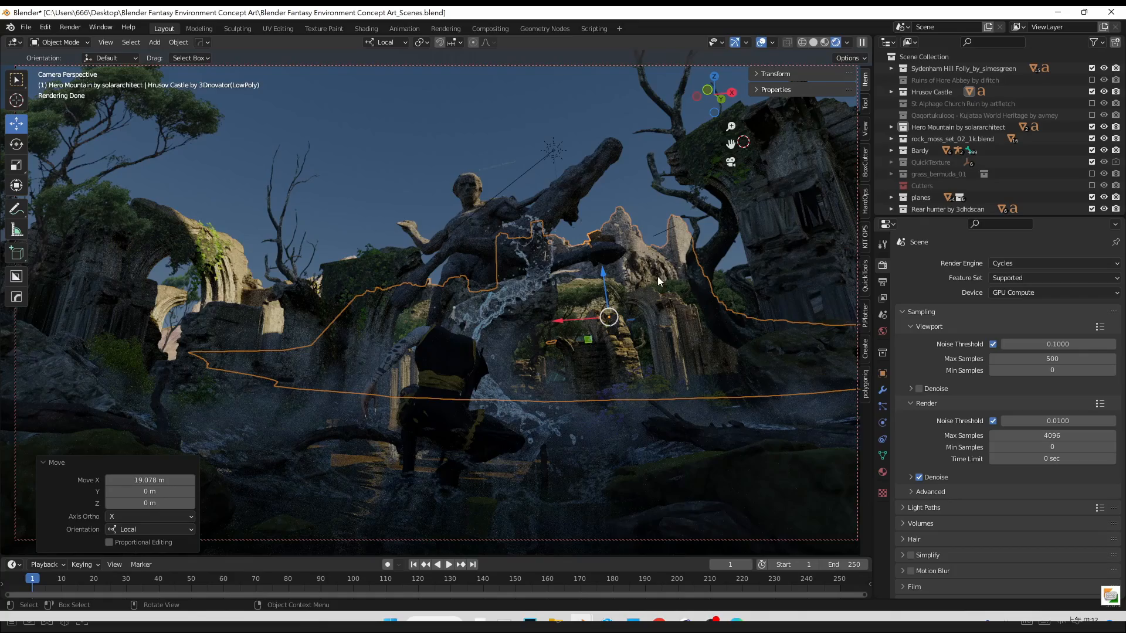
pyautogui.click(449, 150)
pyautogui.click(892, 92)
pyautogui.click(1104, 104)
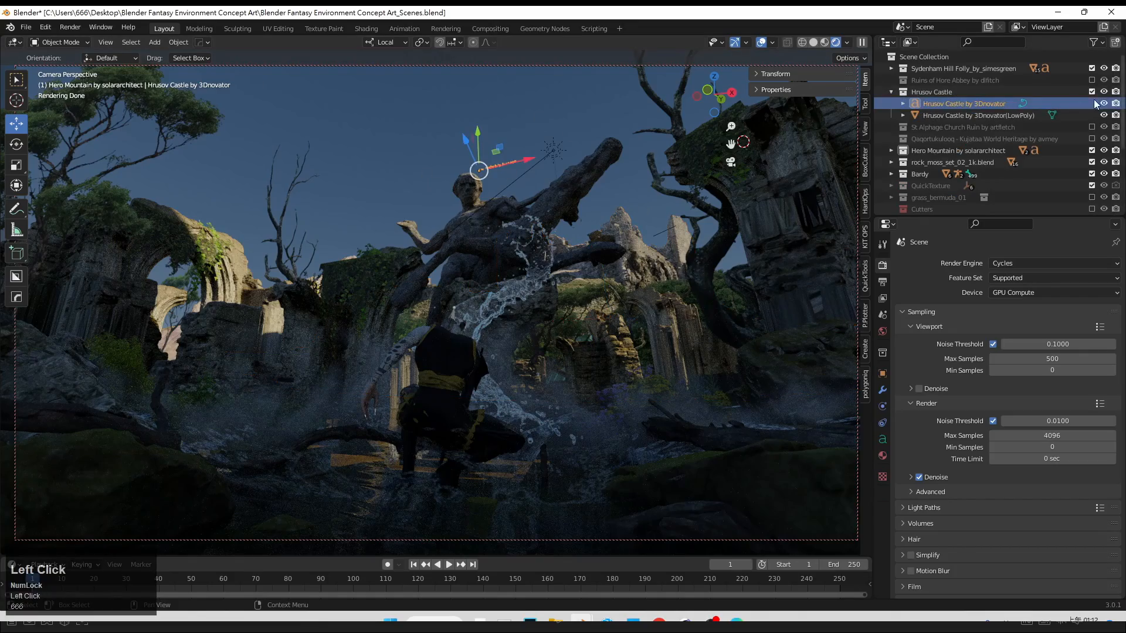
pyautogui.click(1116, 103)
# Step: Expand the Sydenham Hill Folly collection and hide its title text object from the viewport and renders
pyautogui.moveTo(890, 175); pyautogui.dragTo(892, 152)
pyautogui.scroll(-11, 910, 151)
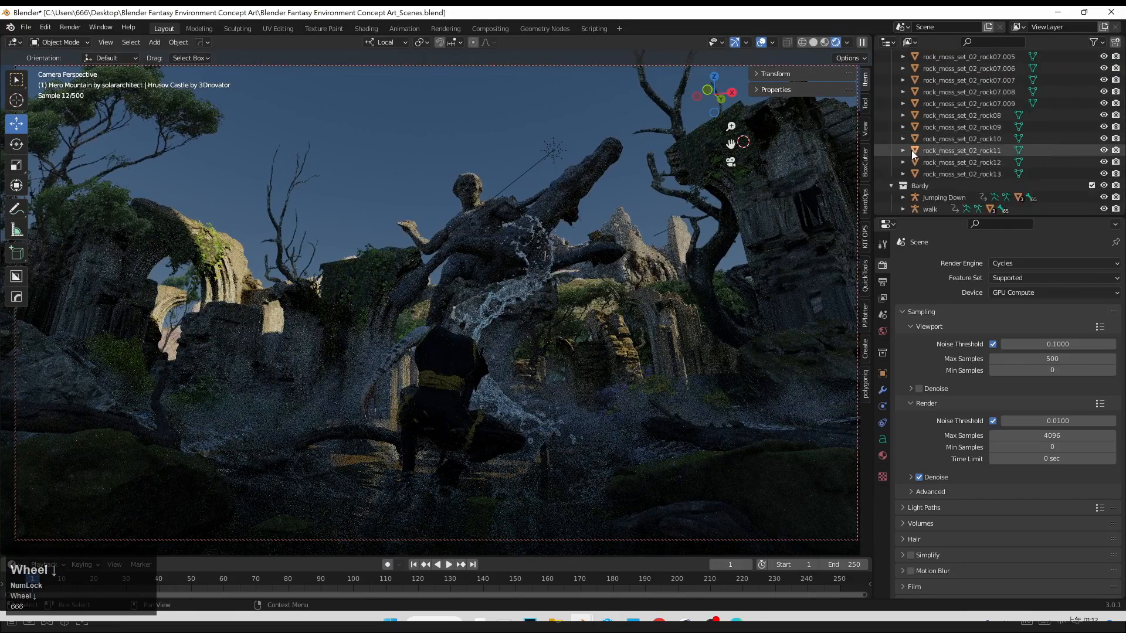
pyautogui.click(773, 166)
pyautogui.scroll(4, 998, 140)
pyautogui.scroll(10, 999, 138)
pyautogui.click(892, 68)
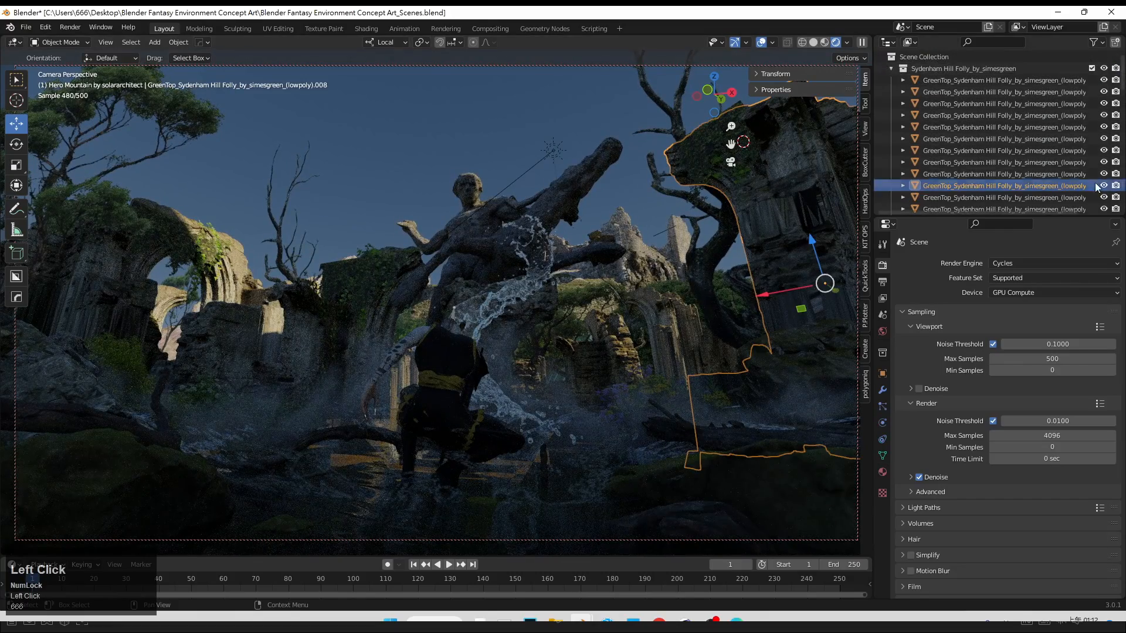
pyautogui.scroll(-3, 1100, 184)
pyautogui.click(1105, 151)
pyautogui.click(1116, 151)
# Step: Clear the selection and save the ruins scene
pyautogui.click(543, 123)
pyautogui.hotkey('ctrl', 's')
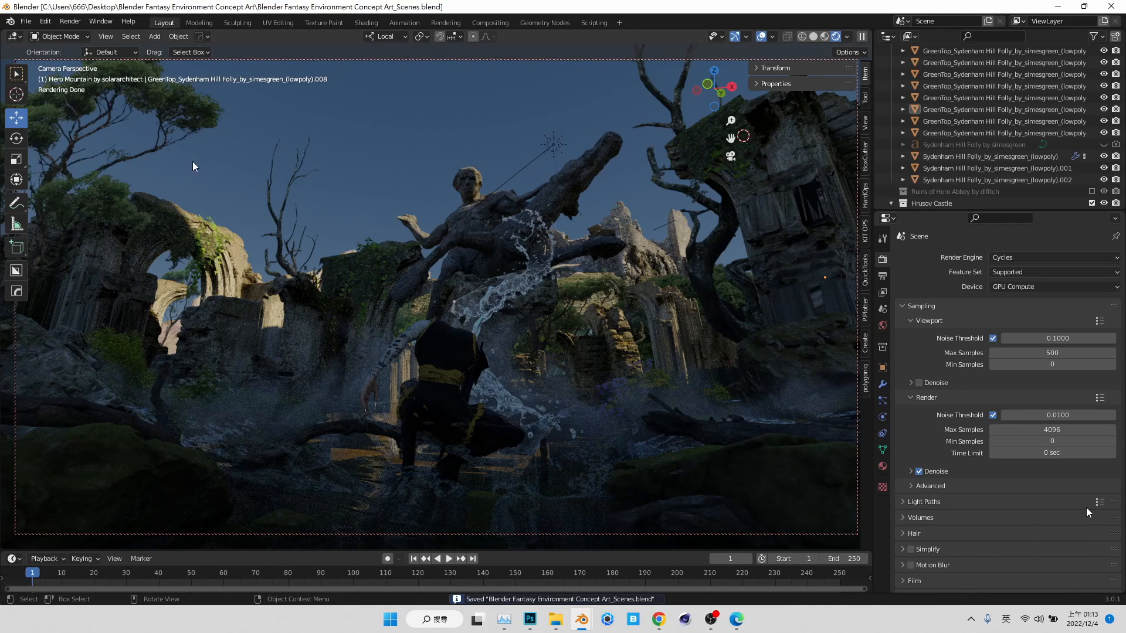
pyautogui.click(281, 78)
pyautogui.hotkey('ctrl', 's')
# Step: Switch to File Explorer and open island_tree_01_1k.blend from the project's Trees folder in Blender
pyautogui.click(555, 615)
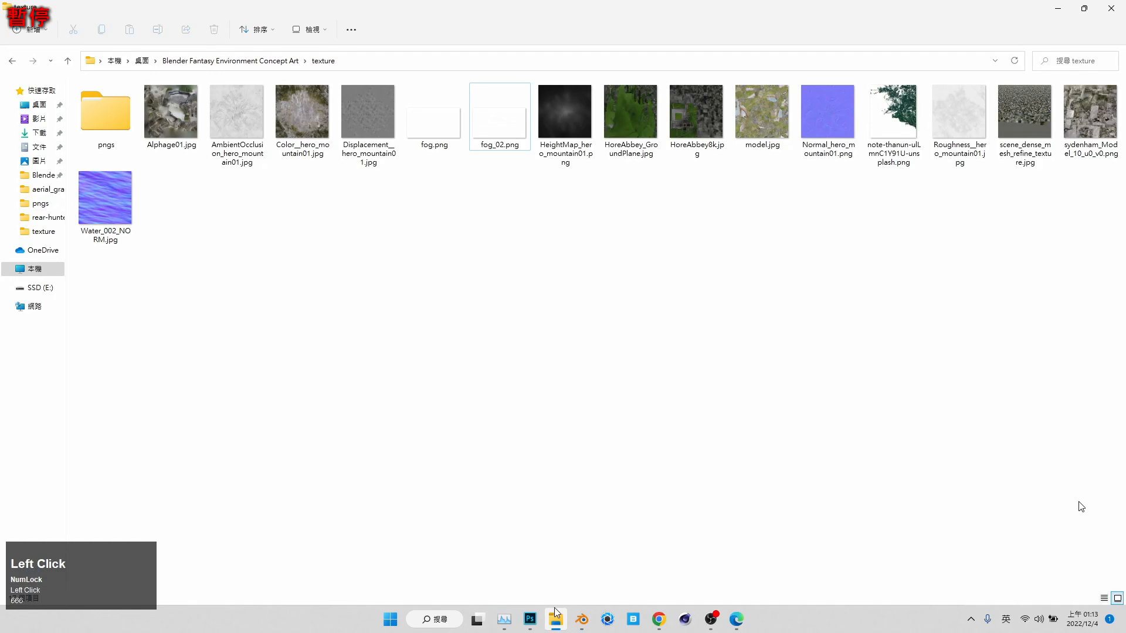
pyautogui.click(246, 61)
pyautogui.doubleClick(515, 314)
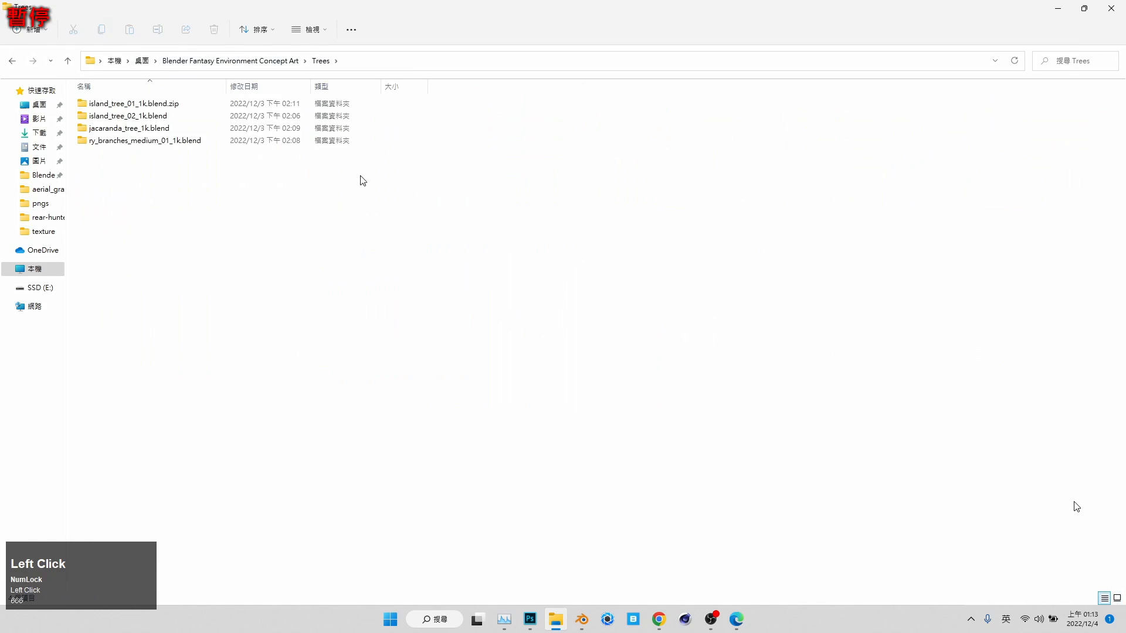
pyautogui.doubleClick(139, 108)
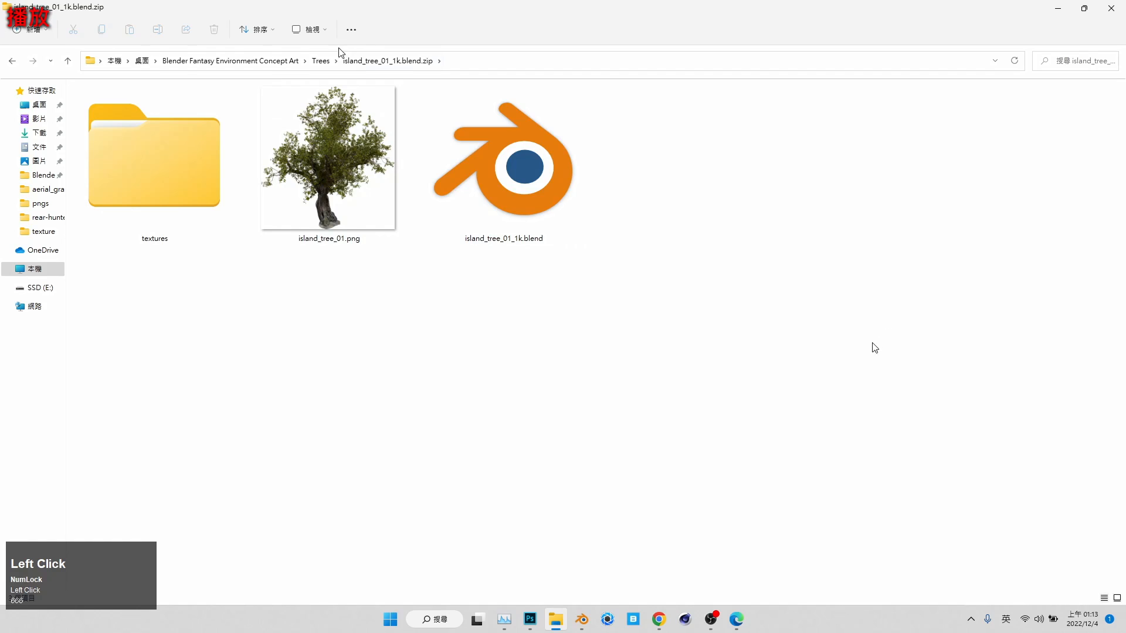
pyautogui.doubleClick(550, 165)
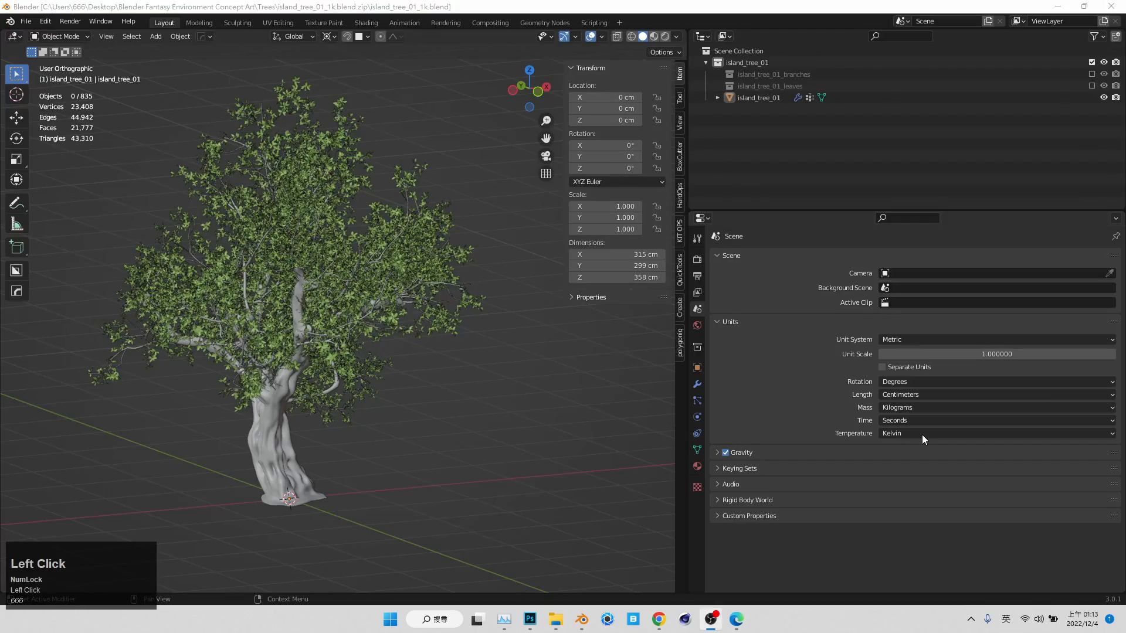
# Step: Examine the island tree's trunk and foliage from several sides with its materials displayed
pyautogui.moveTo(314, 243); pyautogui.dragTo(579, 52, button='middle')
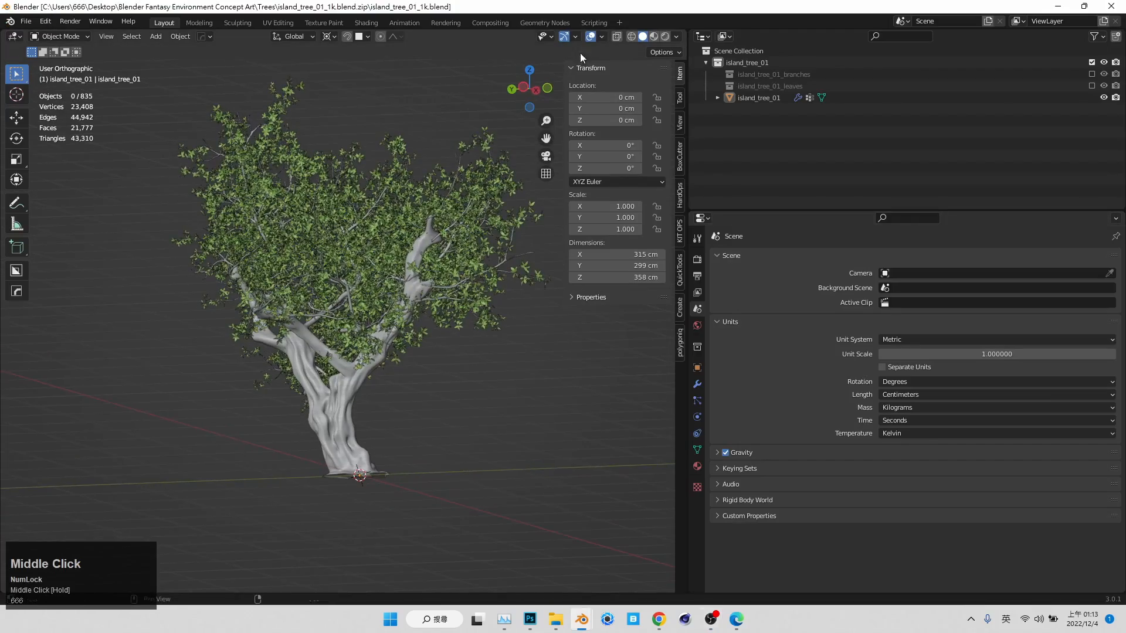
pyautogui.moveTo(314, 392); pyautogui.dragTo(288, 382, button='middle')
pyautogui.scroll(3, 344, 322)
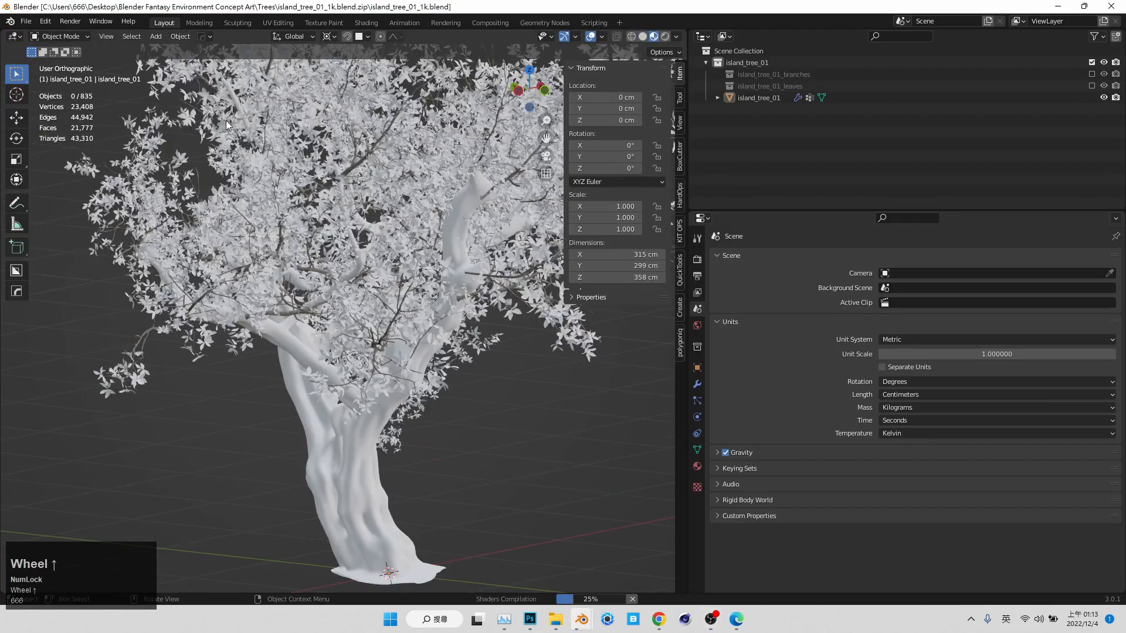
pyautogui.moveTo(344, 323)
pyautogui.mouseDown(button='middle')
pyautogui.moveTo(411, 326)
pyautogui.moveTo(472, 239)
pyautogui.moveTo(485, 347)
pyautogui.moveTo(340, 339)
pyautogui.moveTo(351, 328)
pyautogui.mouseUp(button='middle')
pyautogui.scroll(-2, 378, 340)
pyautogui.scroll(-2, 378, 340)
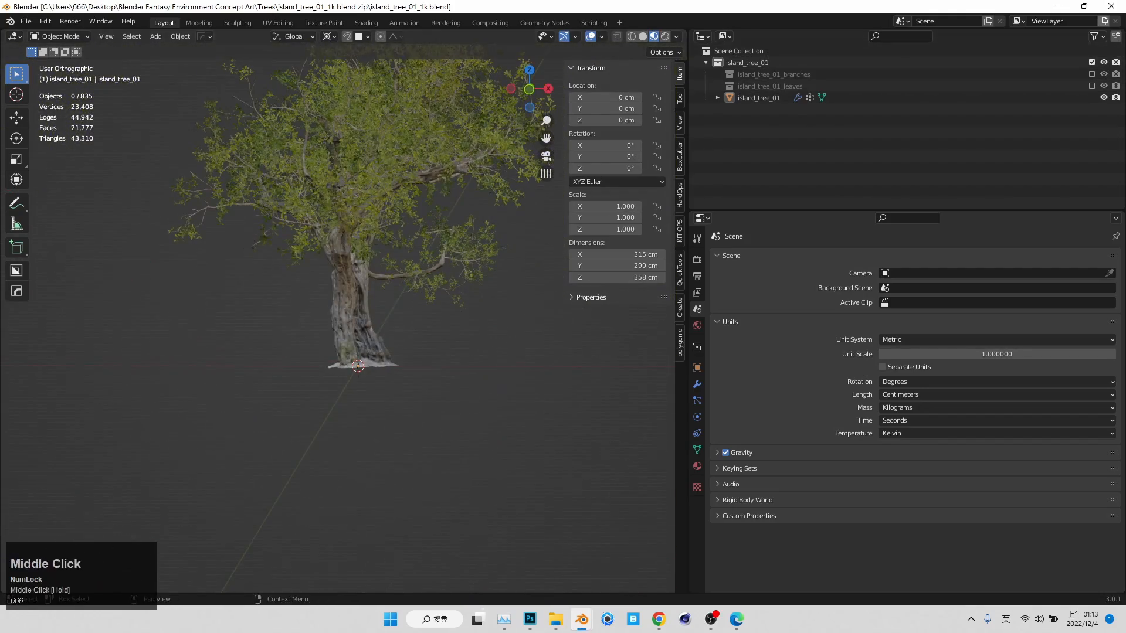
# Step: Return to the ruins scene file and save it again
pyautogui.click(570, 230)
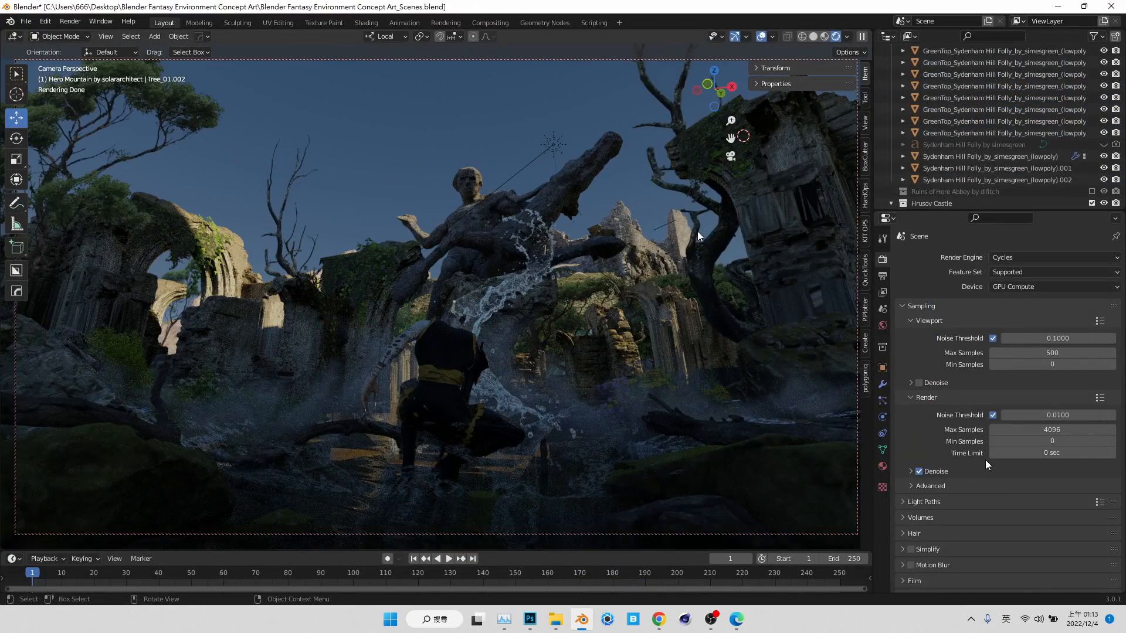
pyautogui.press('Pause')
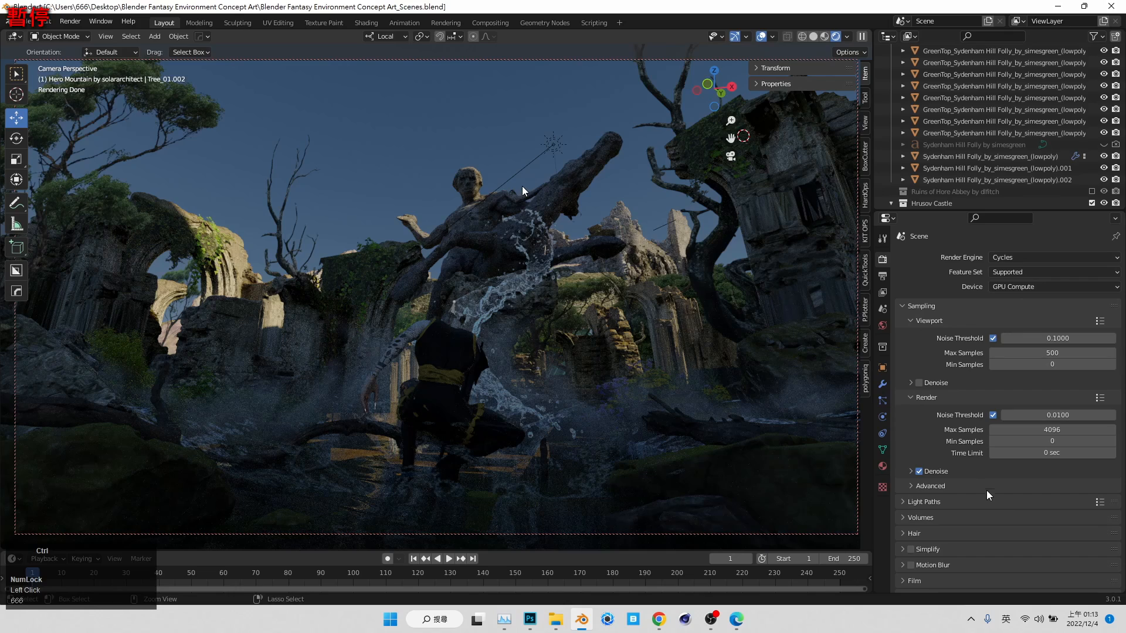
pyautogui.hotkey('ctrl', 's')
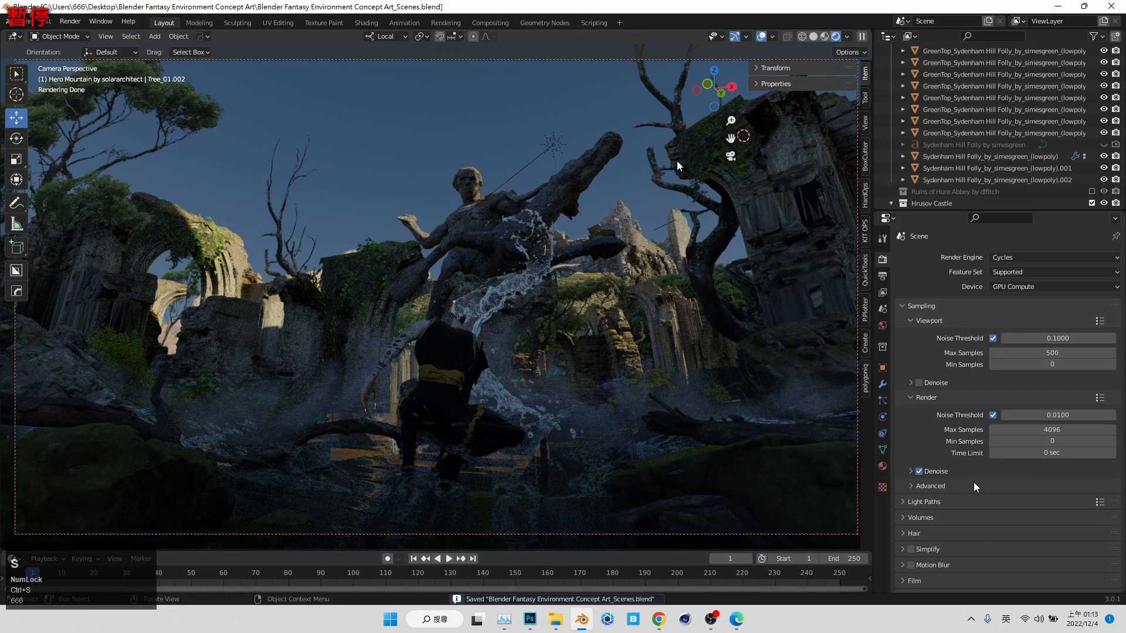